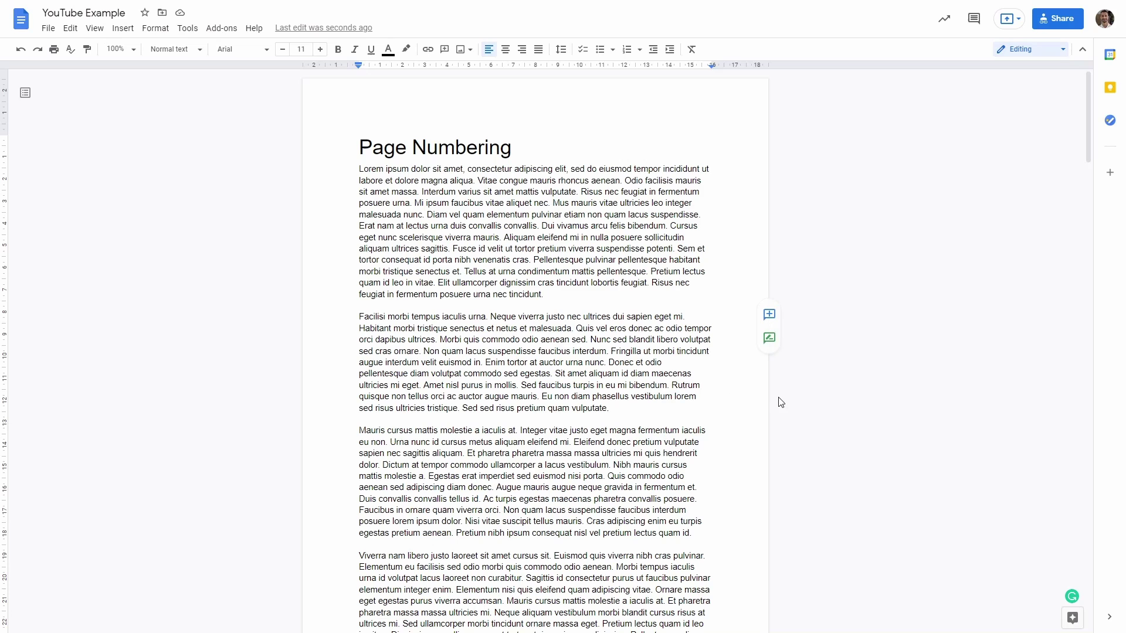
Step: Scroll past the first page of 'YouTube Example' and open the Insert menu
{"action": "scroll", "coordinate": [781, 403], "scroll_direction": "down", "scroll_amount": 3}
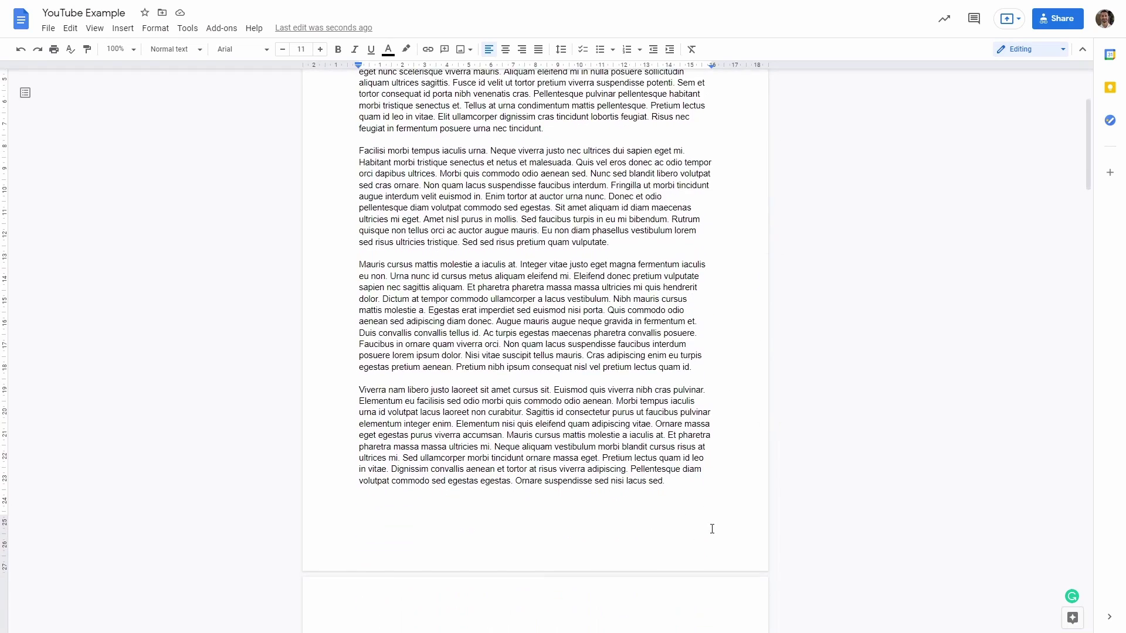
{"action": "left_click", "coordinate": [122, 30]}
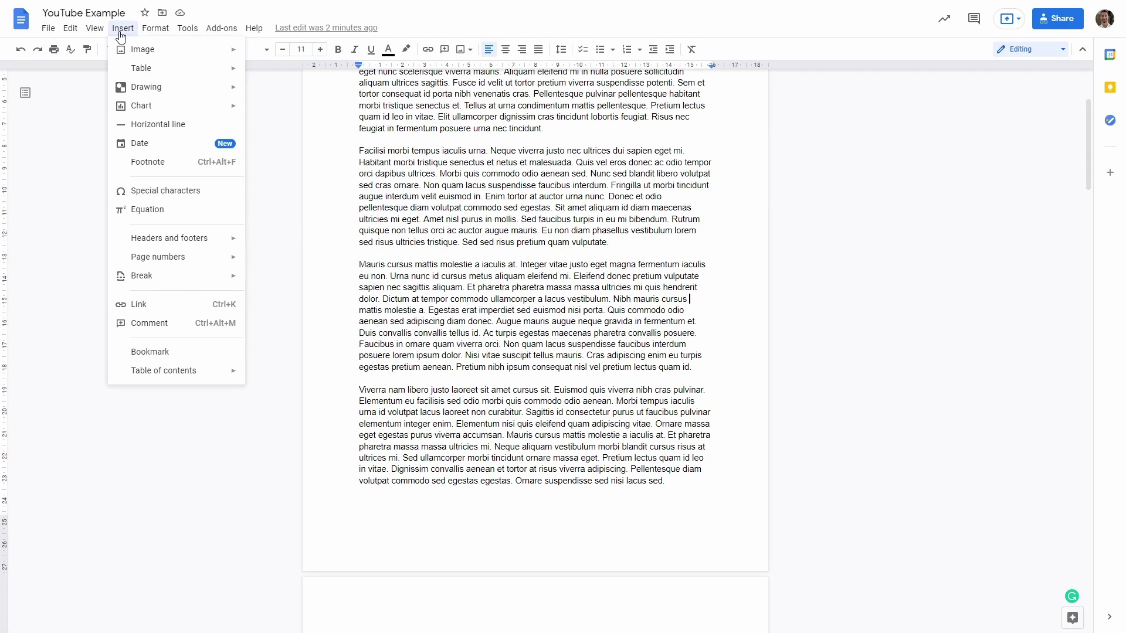
Step: Insert page numbers using the bottom-right footer layout
{"action": "mouse_move", "coordinate": [136, 265]}
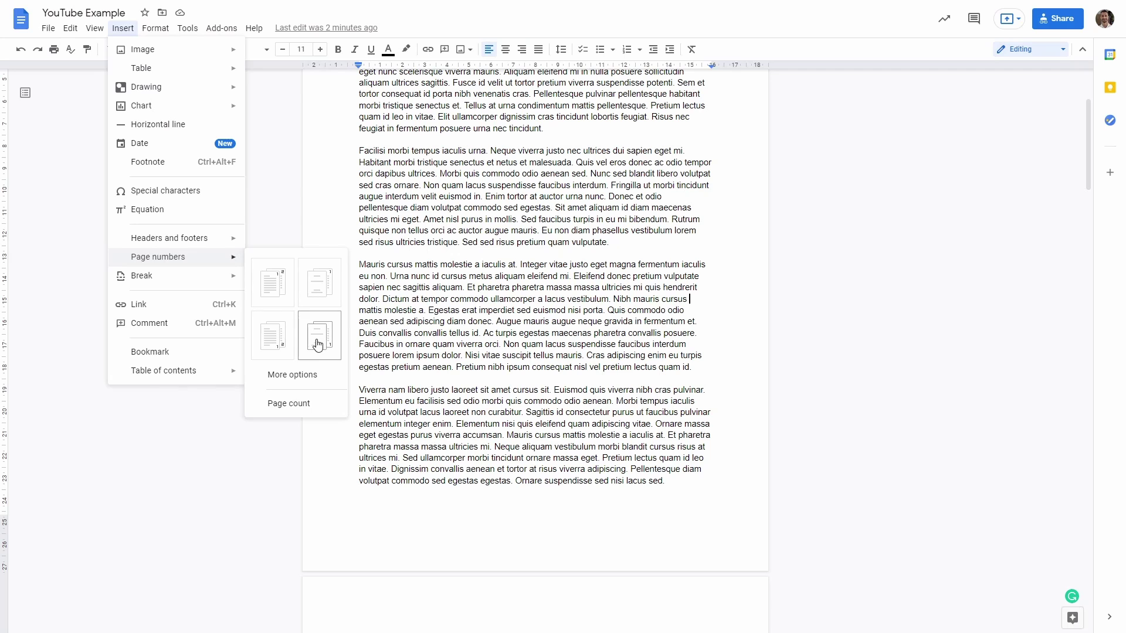
{"action": "left_click", "coordinate": [282, 347]}
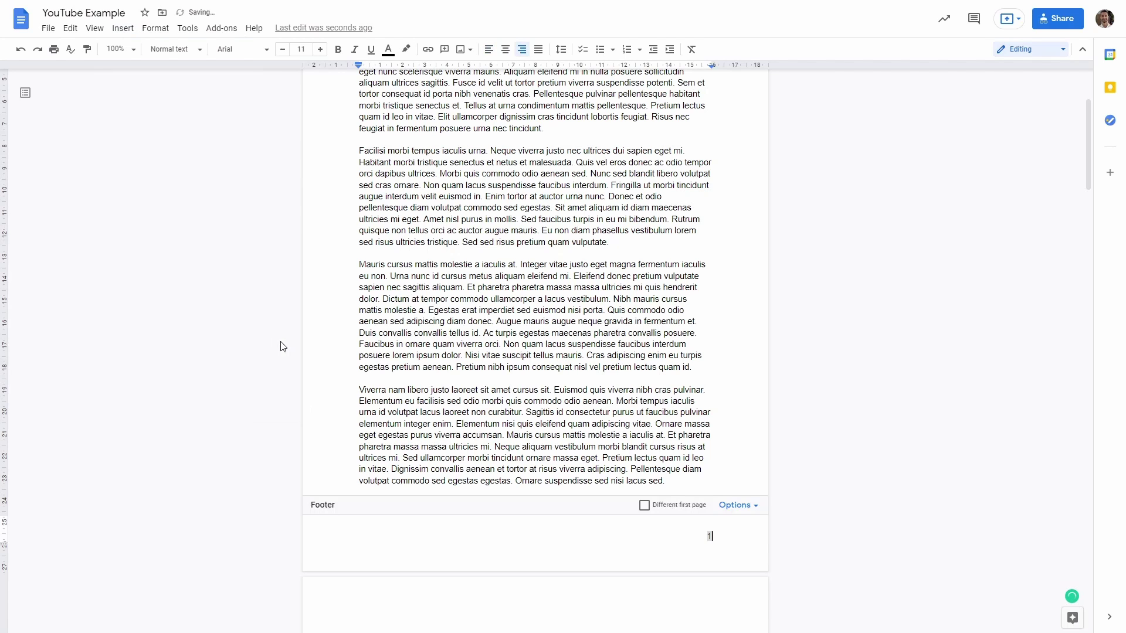
{"action": "scroll", "coordinate": [280, 347], "scroll_direction": "up", "scroll_amount": 3}
{"action": "scroll", "coordinate": [594, 265], "scroll_direction": "down", "scroll_amount": 4}
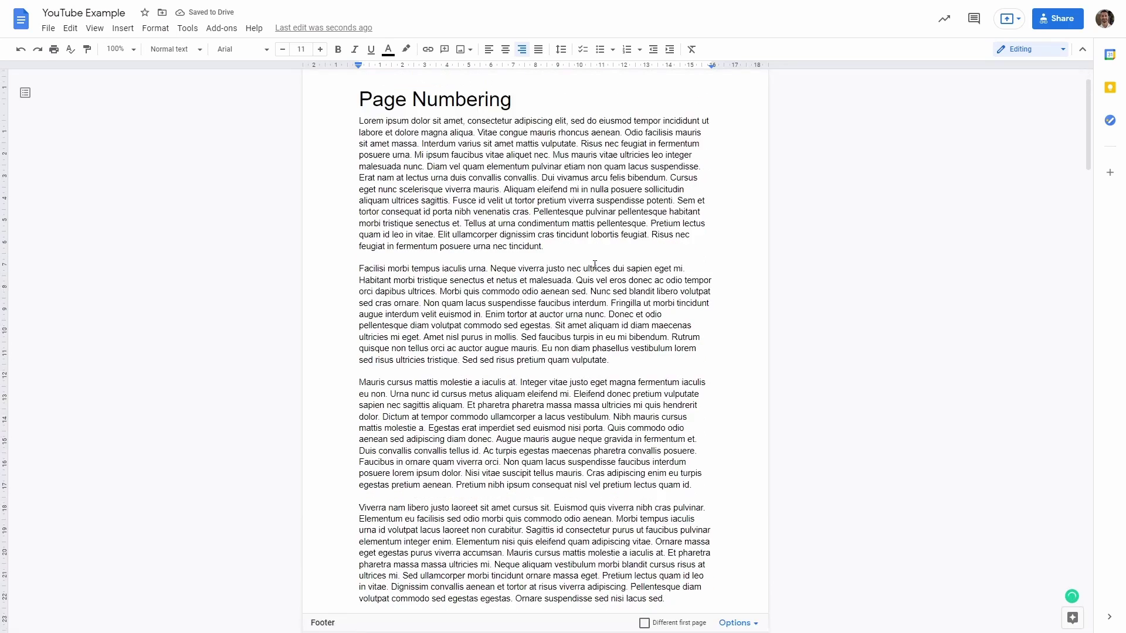
{"action": "scroll", "coordinate": [594, 265], "scroll_direction": "down", "scroll_amount": 12}
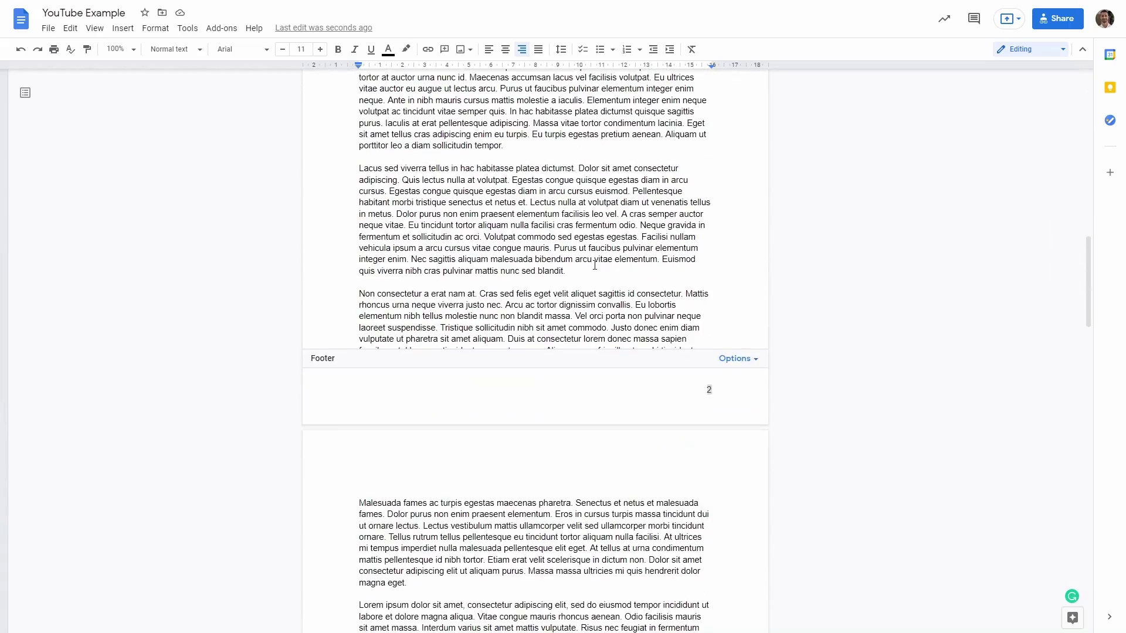
{"action": "scroll", "coordinate": [594, 265], "scroll_direction": "up", "scroll_amount": 2}
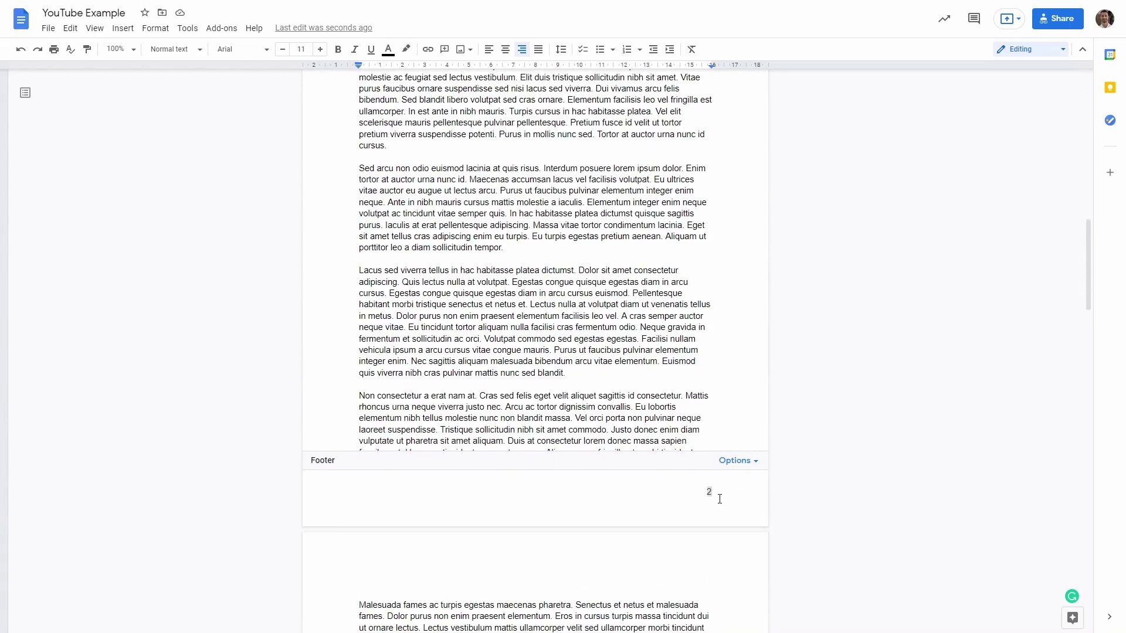
{"action": "scroll", "coordinate": [705, 249], "scroll_direction": "up", "scroll_amount": 8}
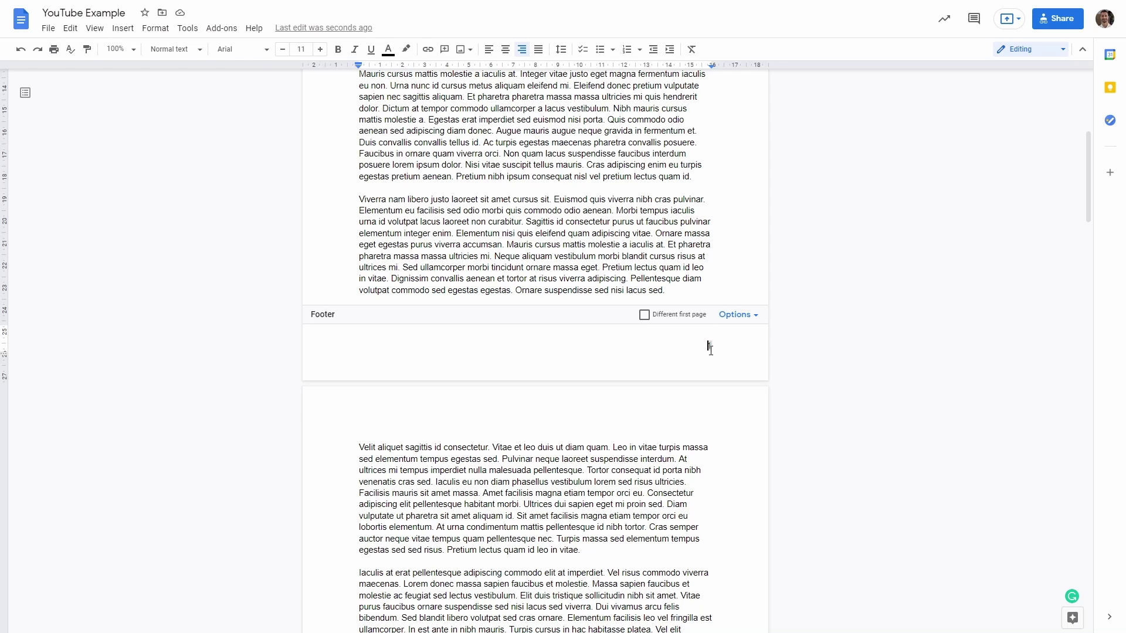
{"action": "left_click", "coordinate": [506, 51]}
Step: Left-align the footer page number and check it on the following pages
{"action": "left_click", "coordinate": [489, 50]}
{"action": "scroll", "coordinate": [500, 390], "scroll_direction": "down", "scroll_amount": 2}
{"action": "scroll", "coordinate": [501, 392], "scroll_direction": "down", "scroll_amount": 7}
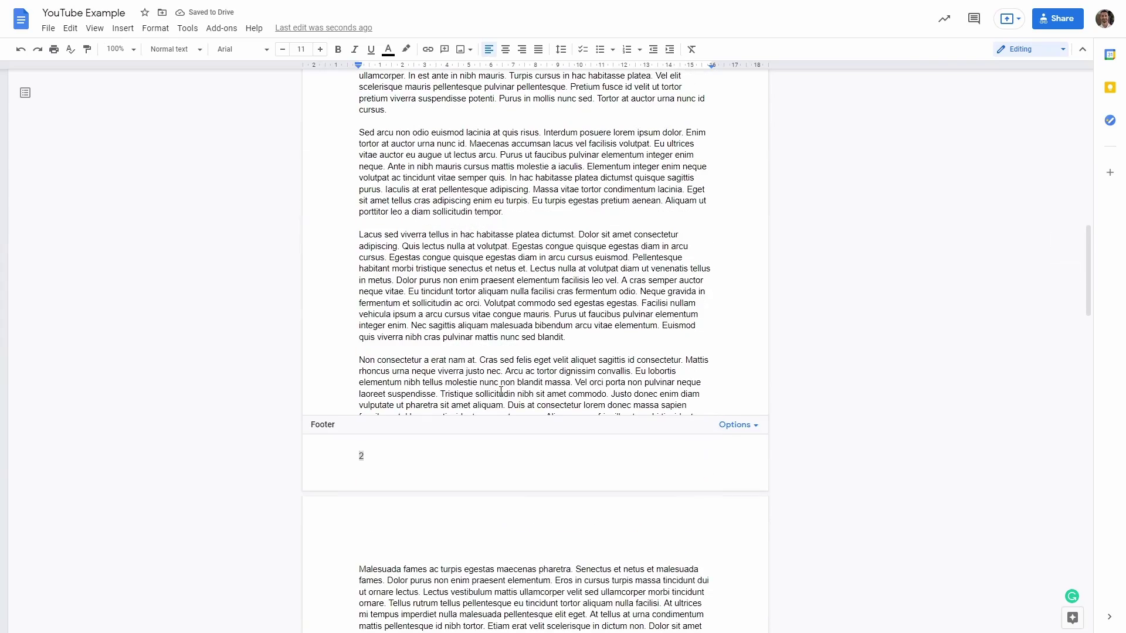
{"action": "scroll", "coordinate": [501, 392], "scroll_direction": "up", "scroll_amount": 8}
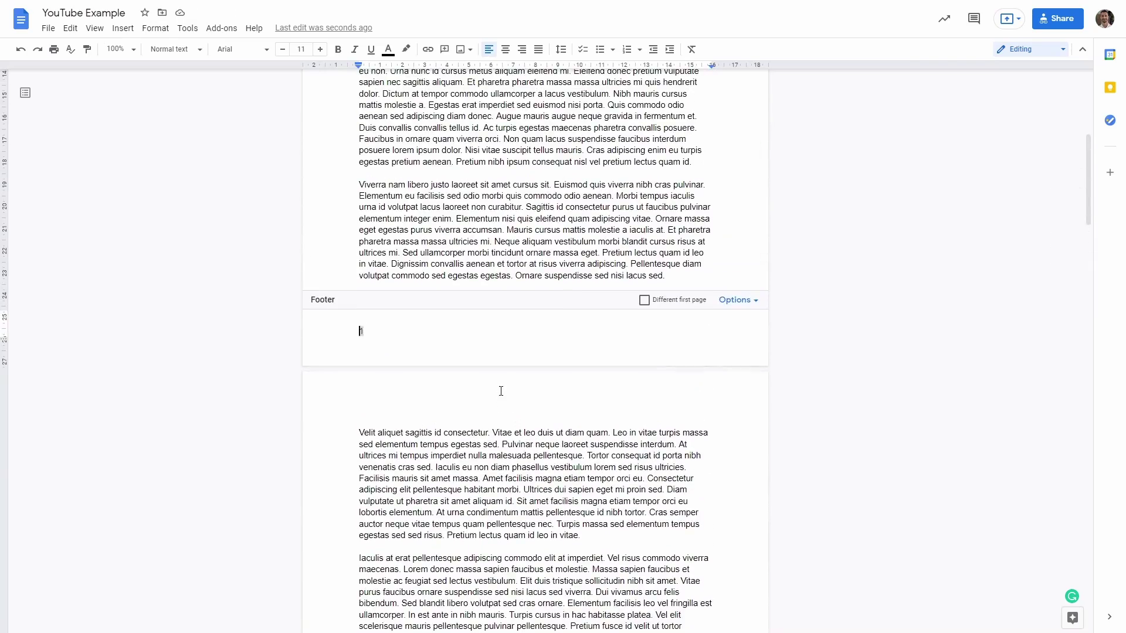
Step: Type 'Page' before the footer number and 'of' after it
{"action": "type", "text": "Page"}
{"action": "scroll", "coordinate": [500, 391], "scroll_direction": "down", "scroll_amount": 8}
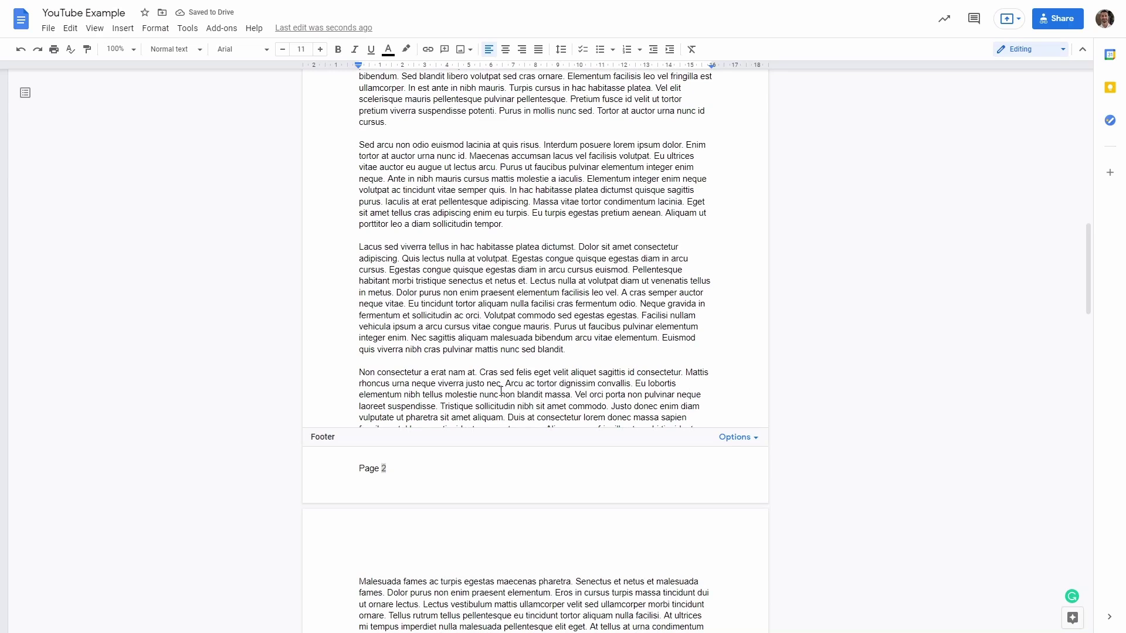
{"action": "scroll", "coordinate": [501, 391], "scroll_direction": "up", "scroll_amount": 6}
{"action": "scroll", "coordinate": [501, 391], "scroll_direction": "up", "scroll_amount": 3}
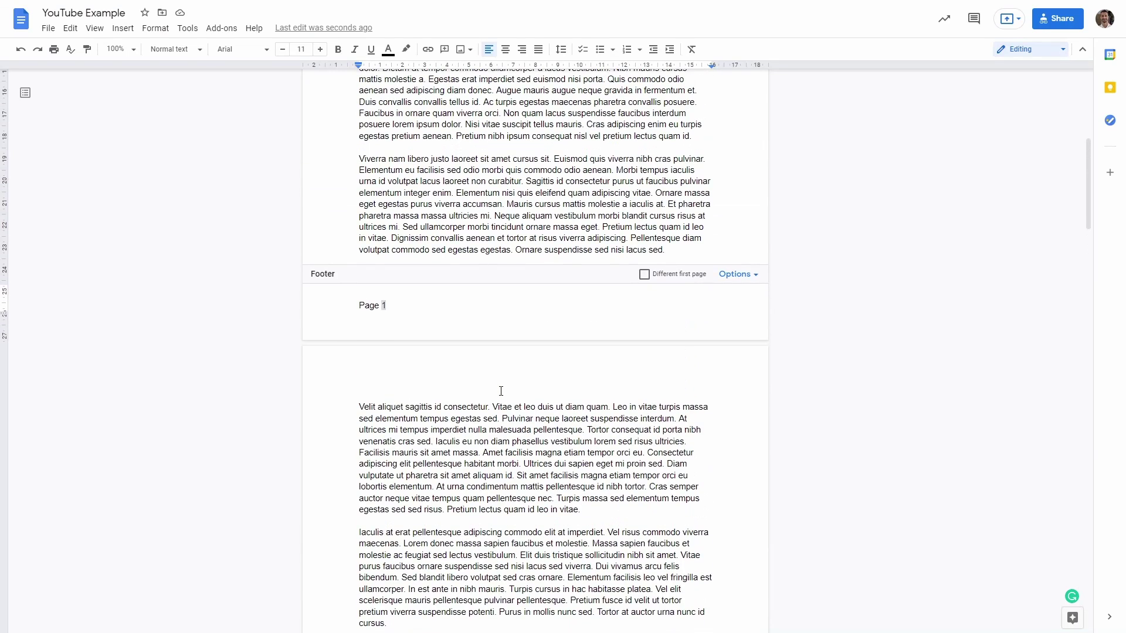
{"action": "type", "text": "of"}
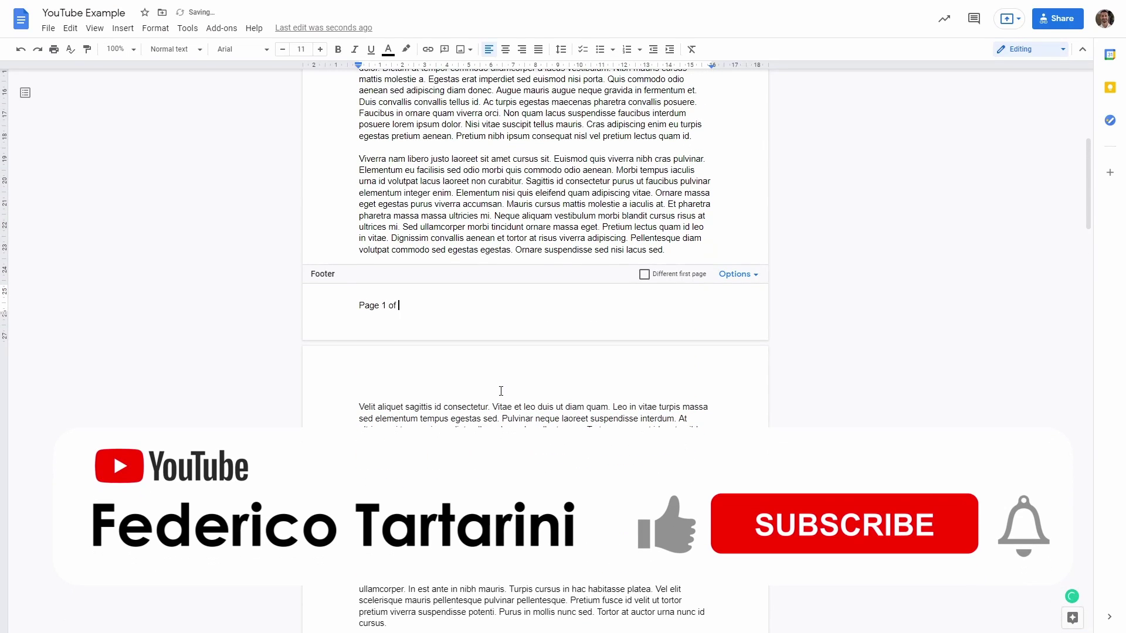
Step: Add the total page count so the footer reads 'Page 1 of 5', then select all body text
{"action": "left_click", "coordinate": [126, 31]}
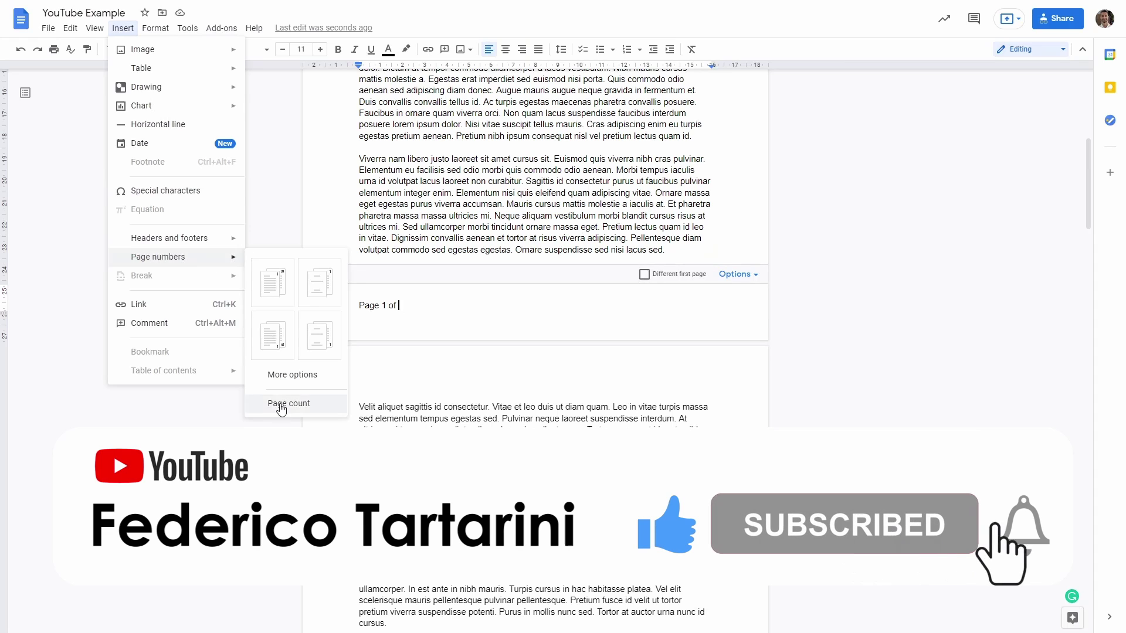
{"action": "left_click", "coordinate": [282, 405]}
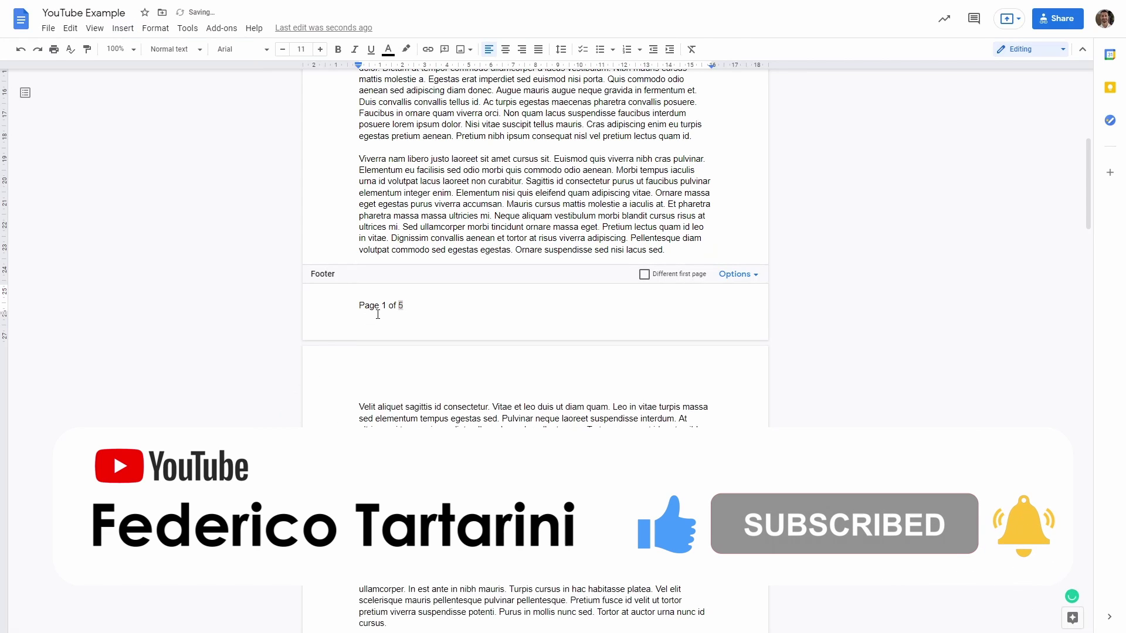
{"action": "left_click", "coordinate": [423, 462]}
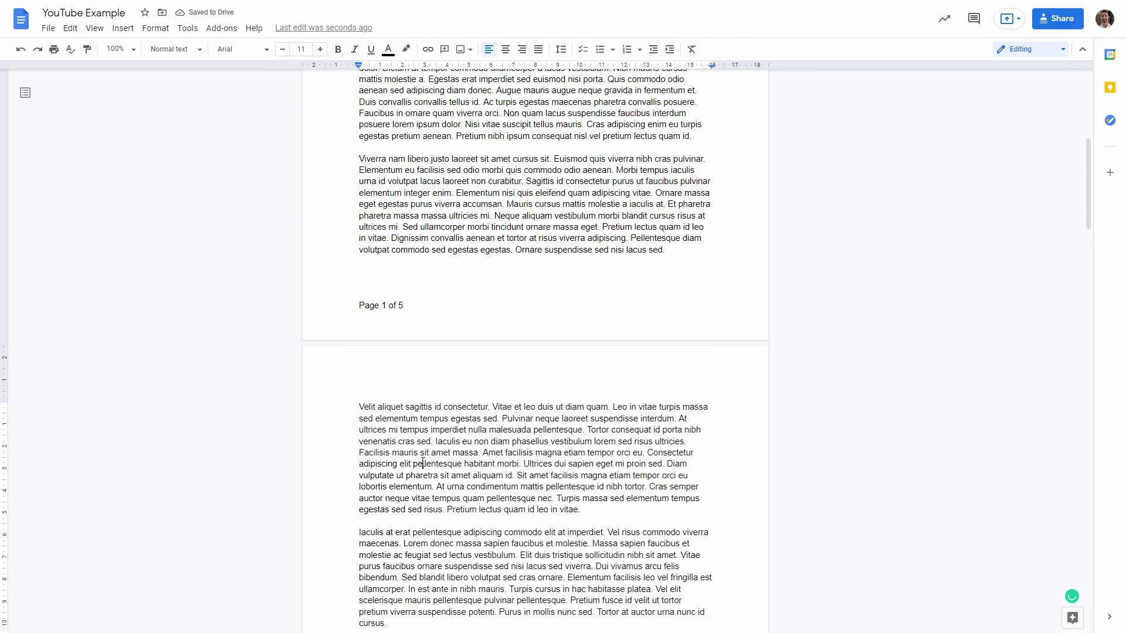
{"action": "key", "text": "ctrl+a"}
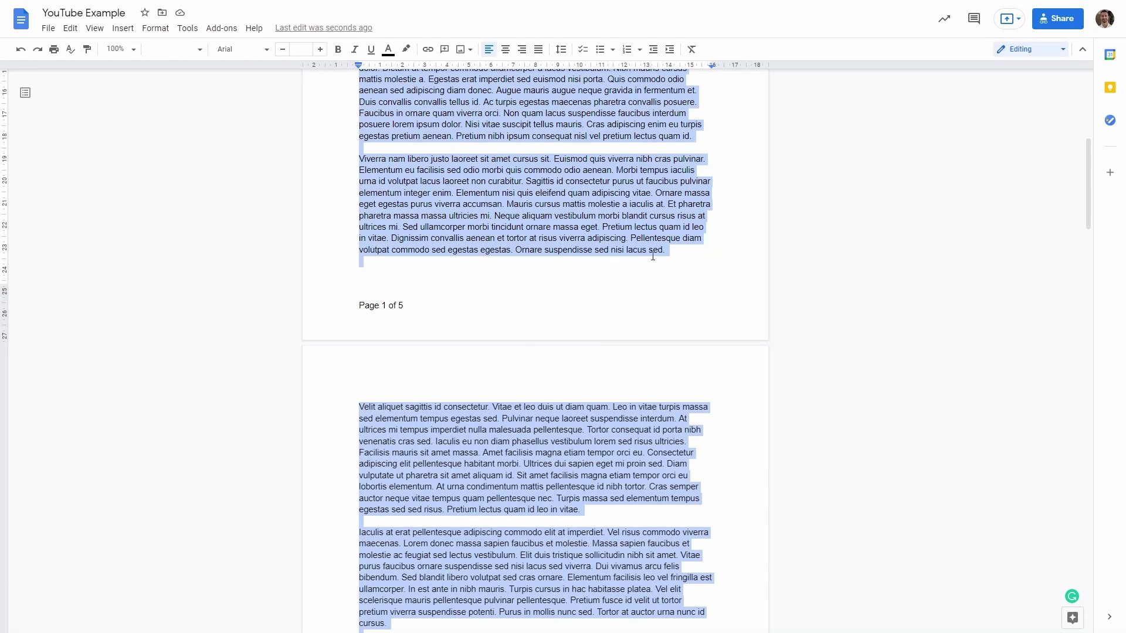
Step: Paste a copy of the body text after page 1's text to lengthen the document
{"action": "left_click", "coordinate": [683, 250]}
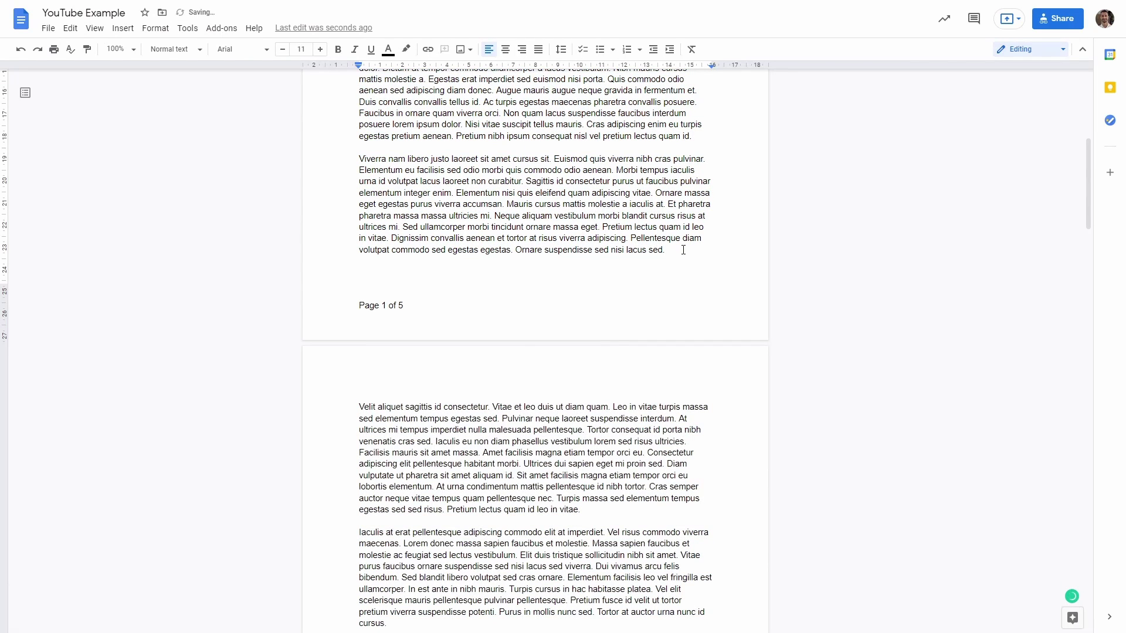
{"action": "key", "text": "ctrl+v"}
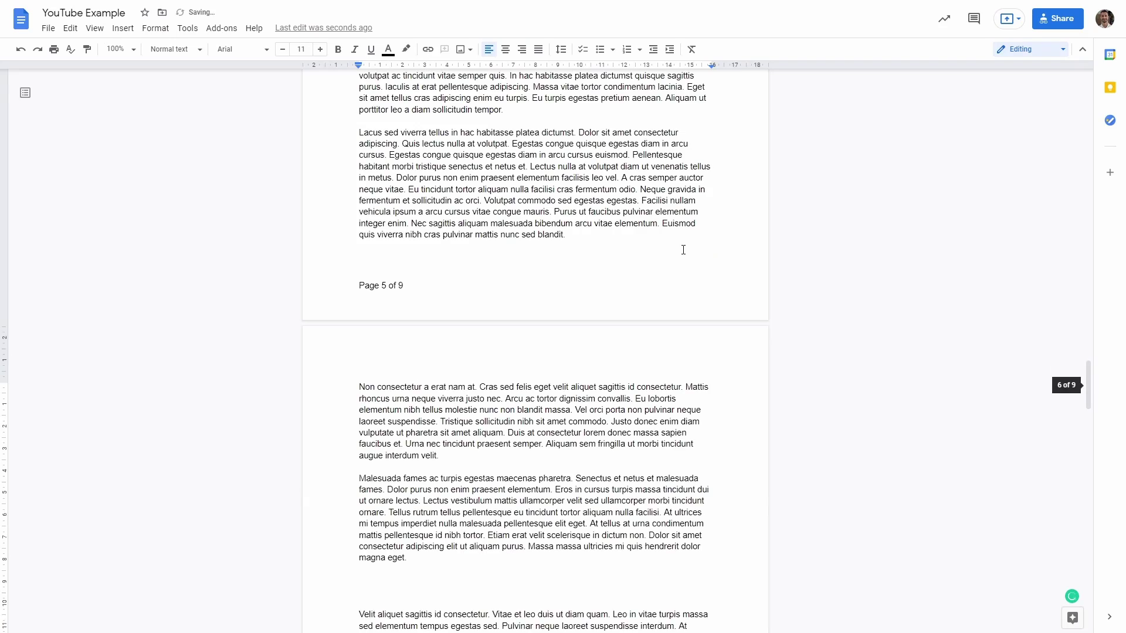
{"action": "scroll", "coordinate": [682, 249], "scroll_direction": "up", "scroll_amount": 2}
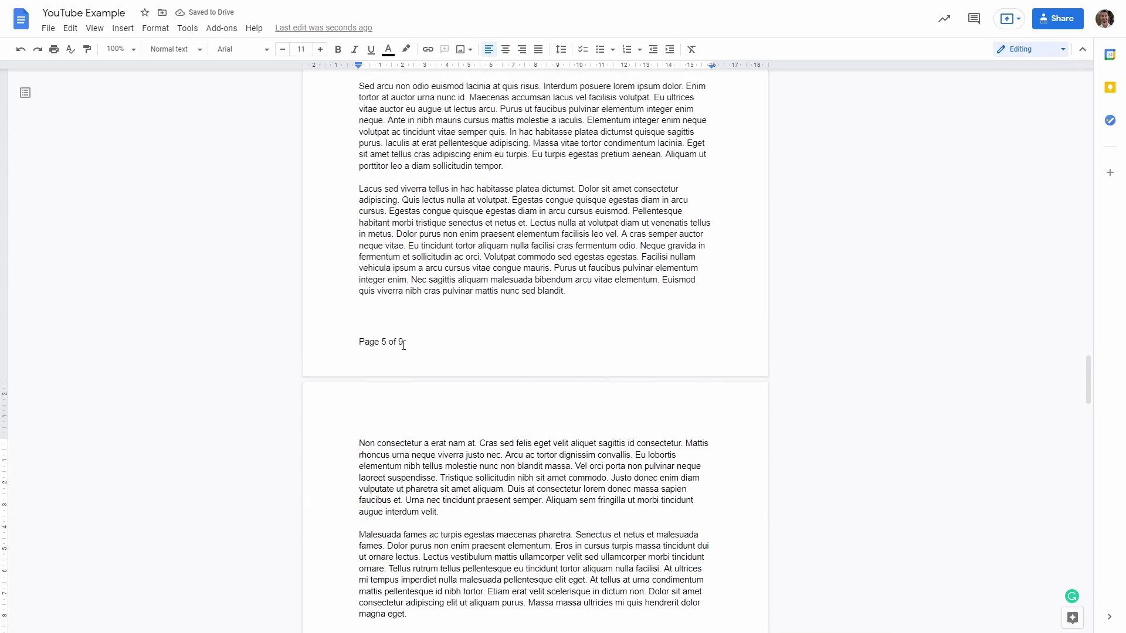
{"action": "scroll", "coordinate": [403, 346], "scroll_direction": "up", "scroll_amount": 20}
Step: Delete the empty line and page break before the pasted text
{"action": "left_click", "coordinate": [360, 463]}
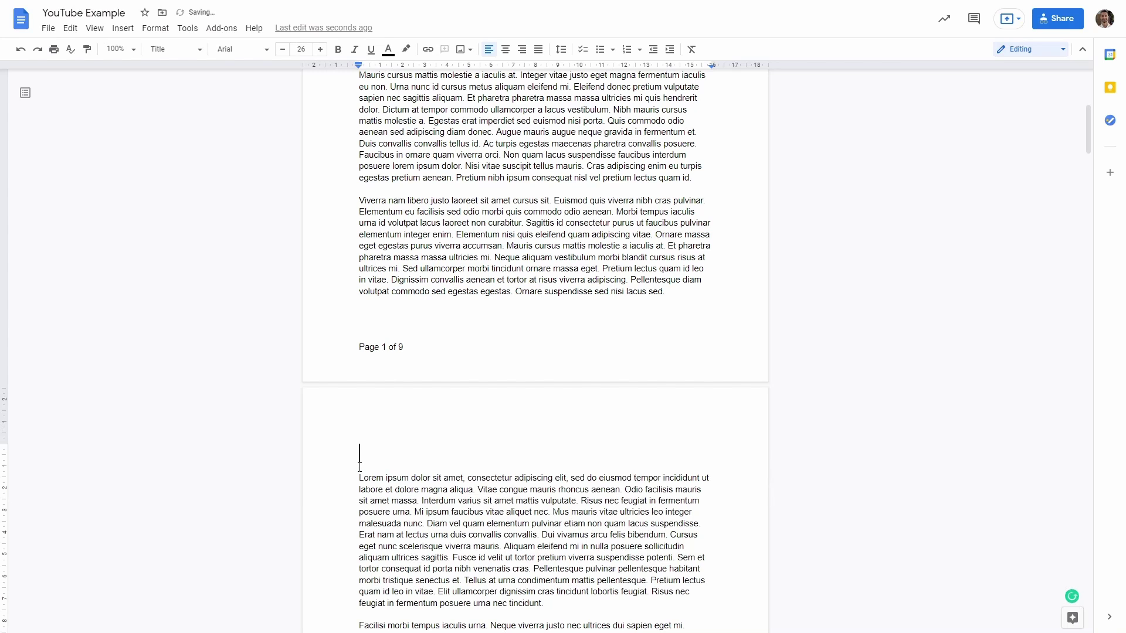
{"action": "key", "text": "BackSpace"}
{"action": "key", "text": "BackSpace"}
{"action": "scroll", "coordinate": [386, 352], "scroll_direction": "up", "scroll_amount": 4}
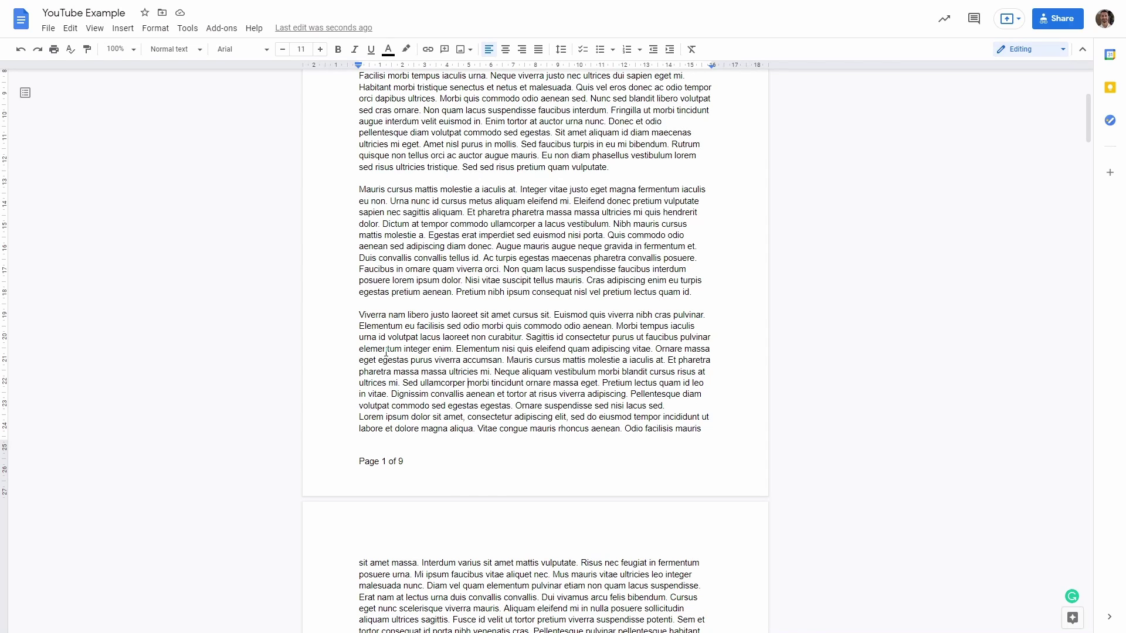
{"action": "scroll", "coordinate": [386, 352], "scroll_direction": "up", "scroll_amount": 1}
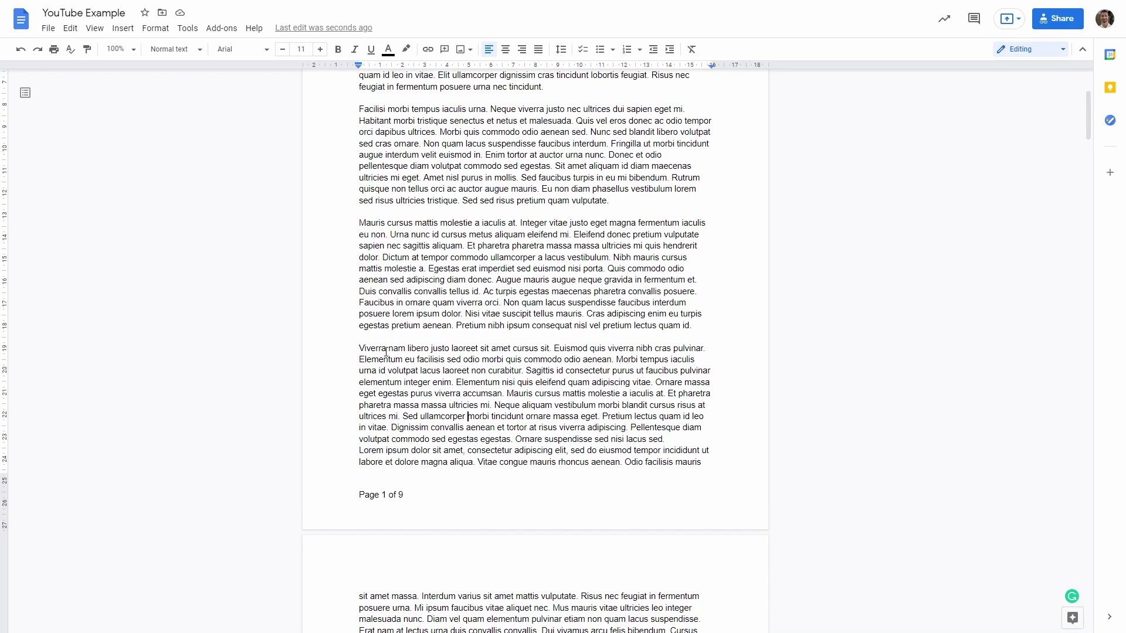
{"action": "scroll", "coordinate": [386, 352], "scroll_direction": "up", "scroll_amount": 5}
Step: Insert a next-page section break after the 'Page Numbering' title and delete page 2's empty line
{"action": "left_click", "coordinate": [534, 149]}
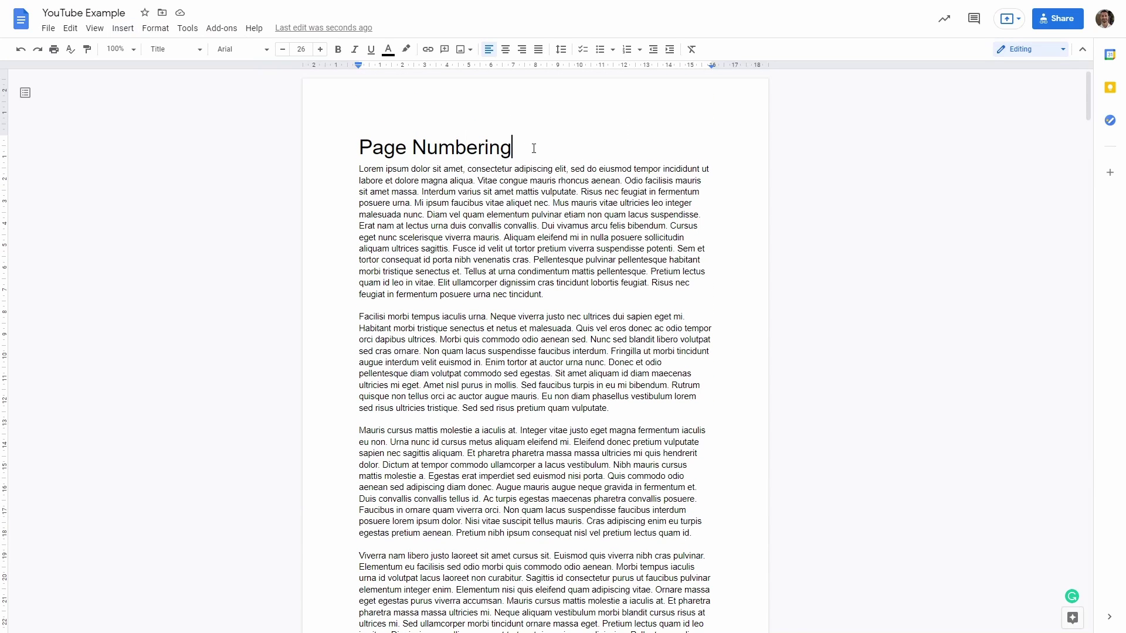
{"action": "left_click", "coordinate": [121, 39]}
{"action": "mouse_move", "coordinate": [147, 279]}
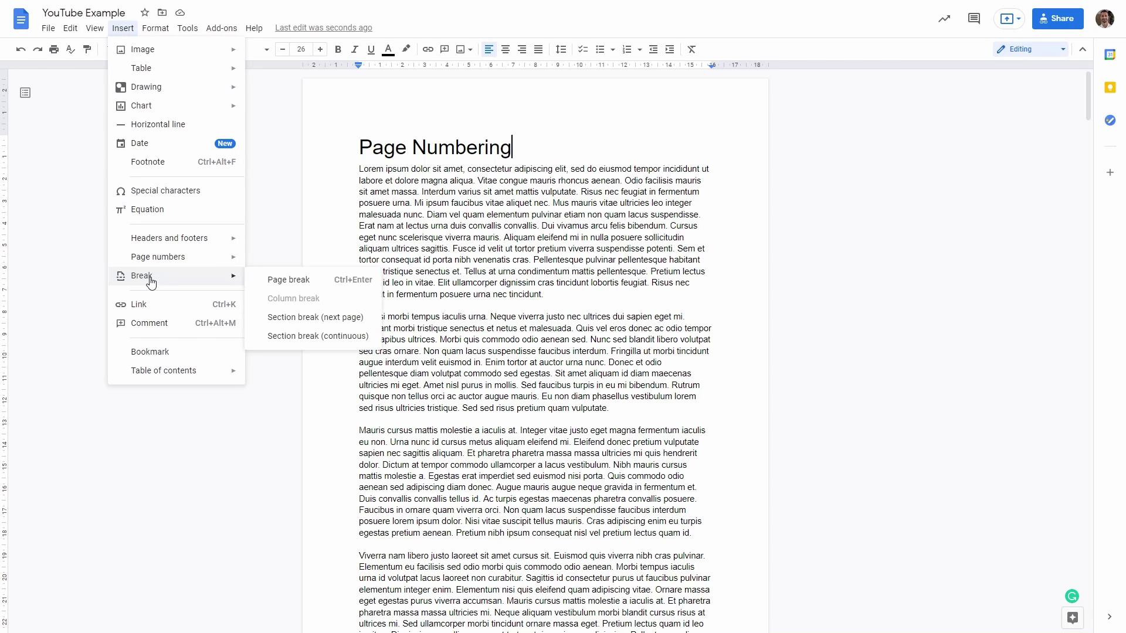
{"action": "left_click", "coordinate": [319, 318]}
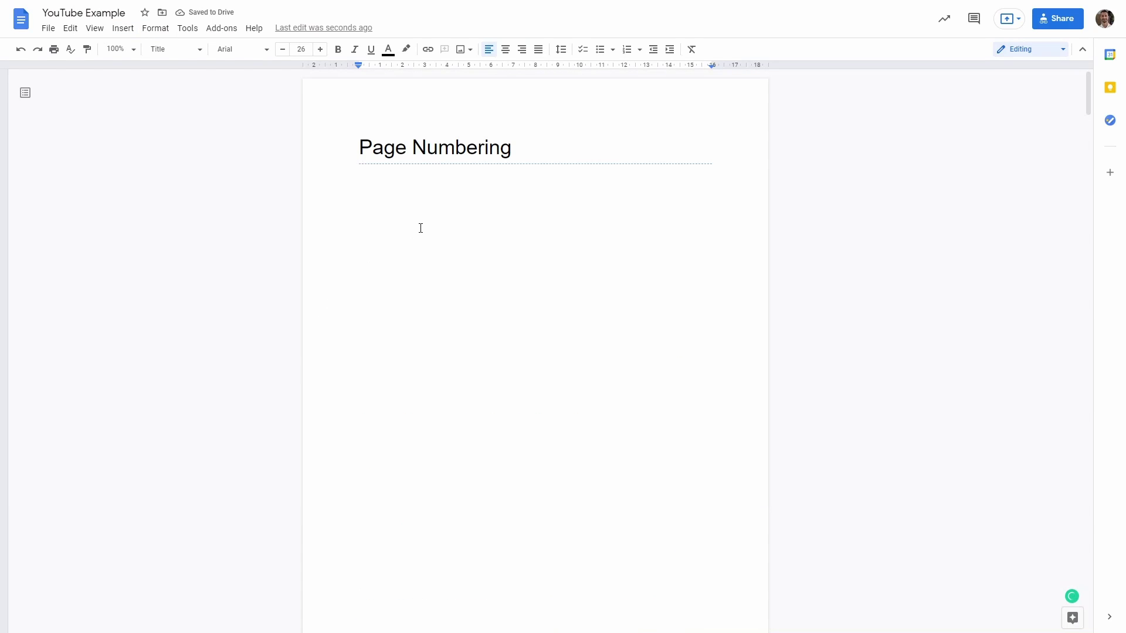
{"action": "scroll", "coordinate": [420, 228], "scroll_direction": "down", "scroll_amount": 5}
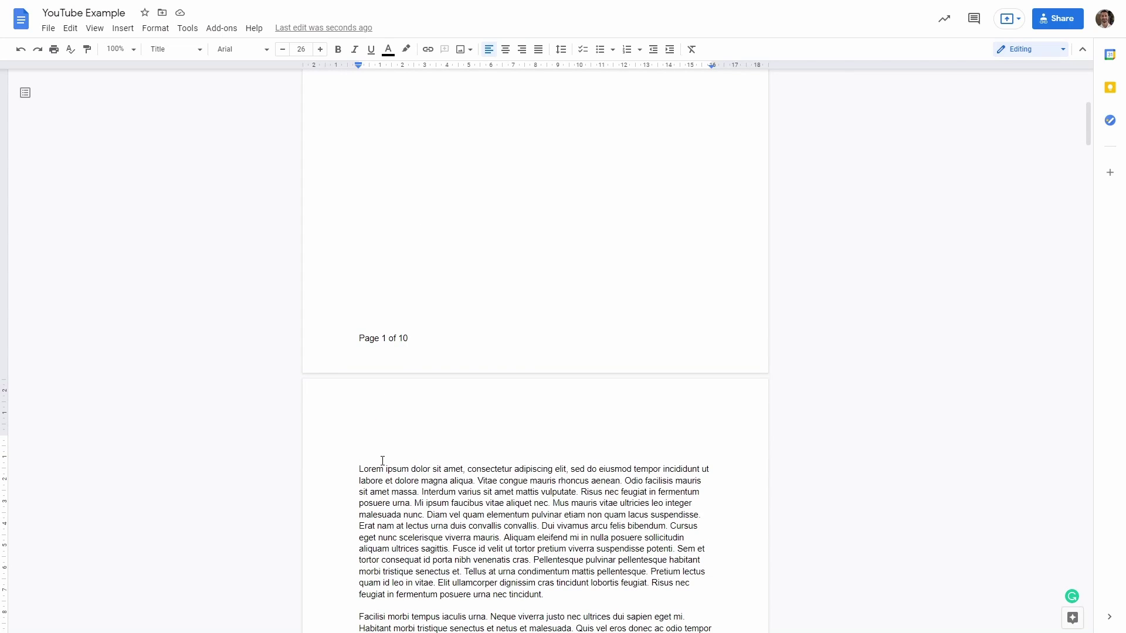
{"action": "key", "text": "Delete"}
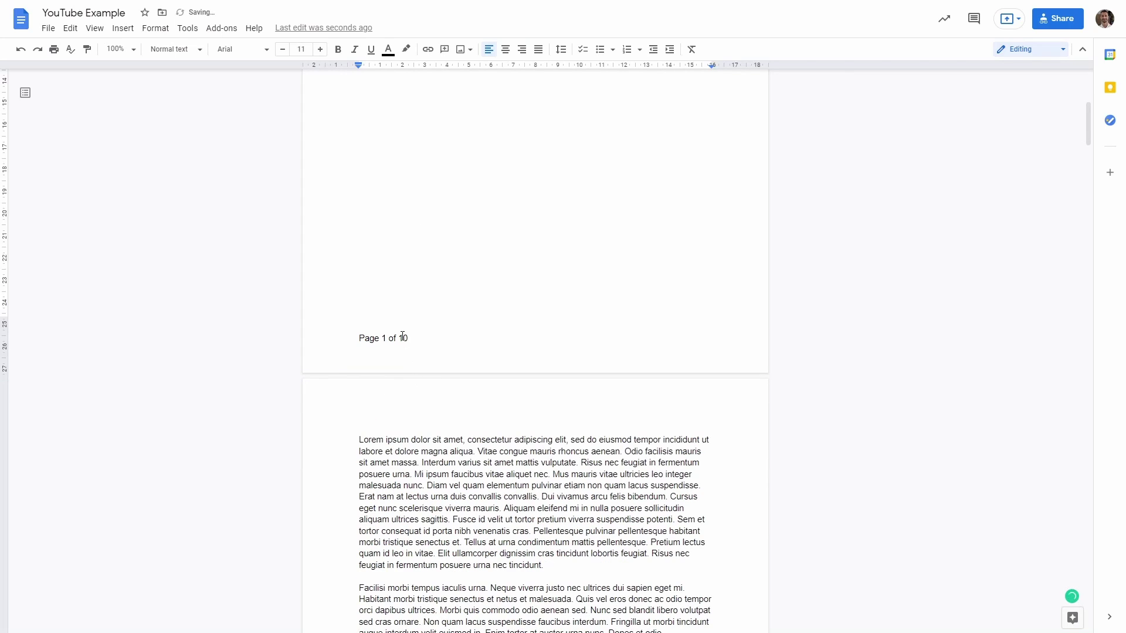
Step: Set the title page footer's page numbering to start at 0
{"action": "left_click", "coordinate": [407, 338]}
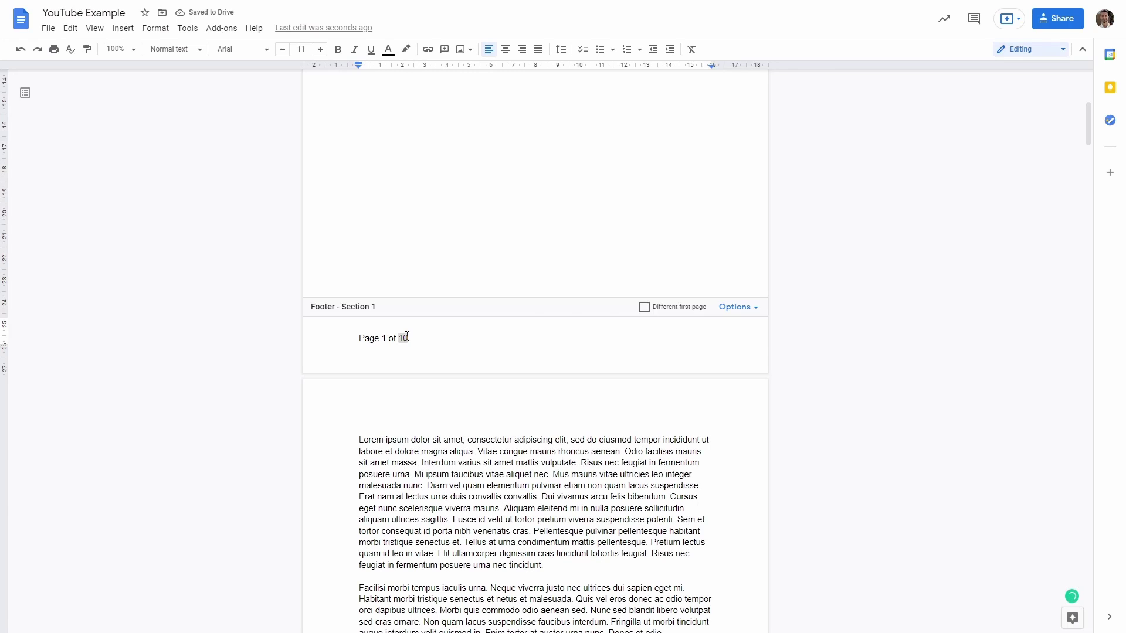
{"action": "left_click", "coordinate": [737, 311]}
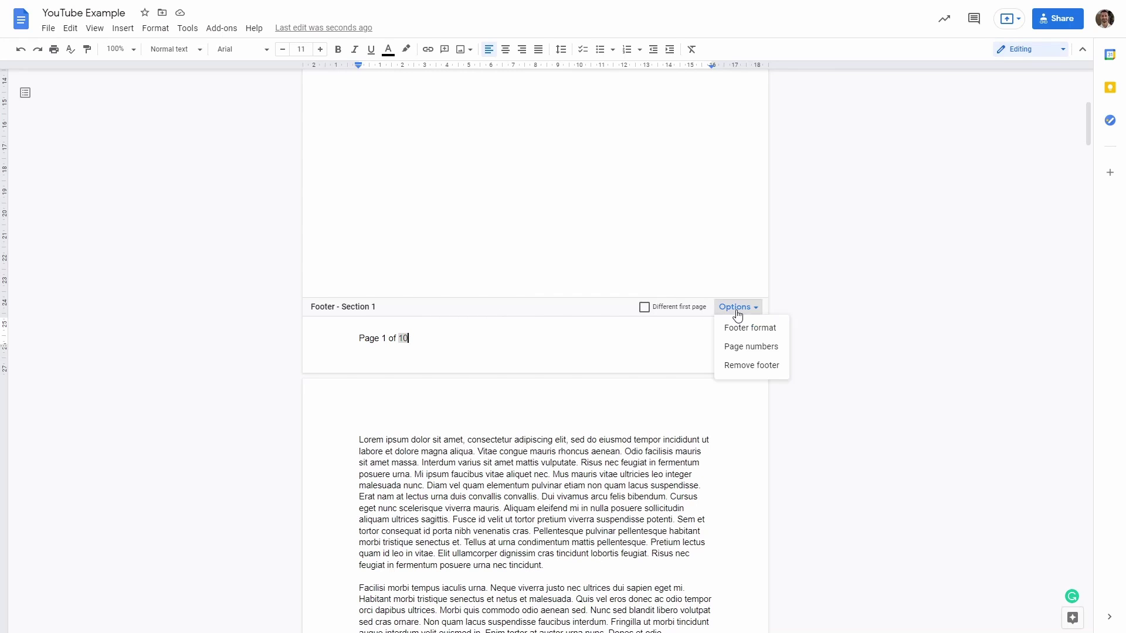
{"action": "left_click", "coordinate": [740, 345]}
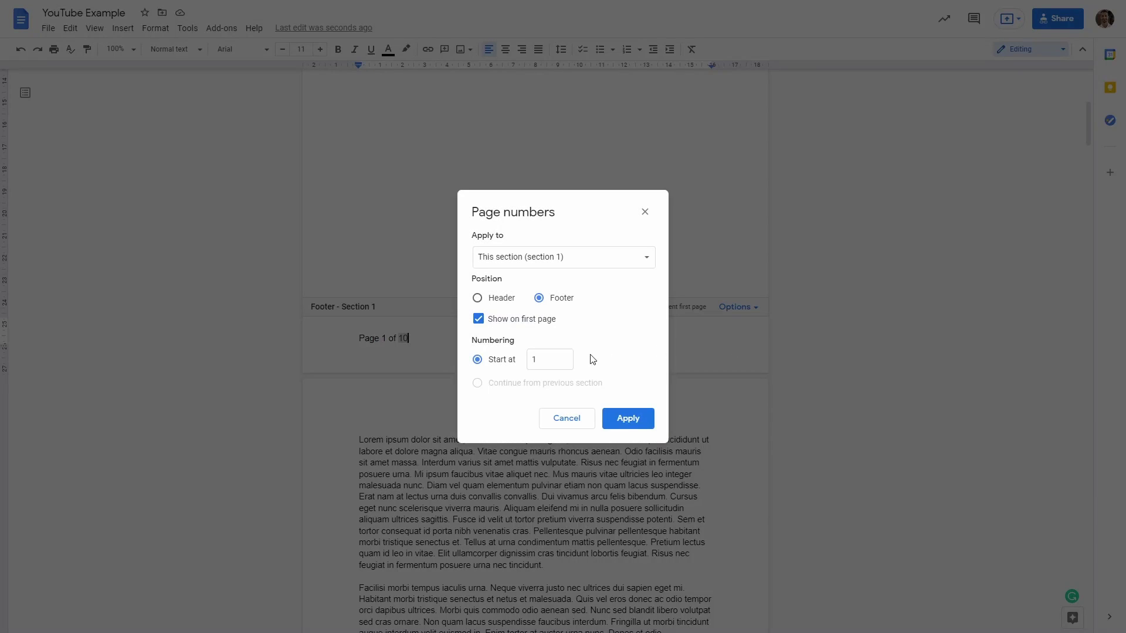
{"action": "left_click", "coordinate": [544, 363]}
{"action": "type", "text": "0"}
{"action": "left_click", "coordinate": [619, 422]}
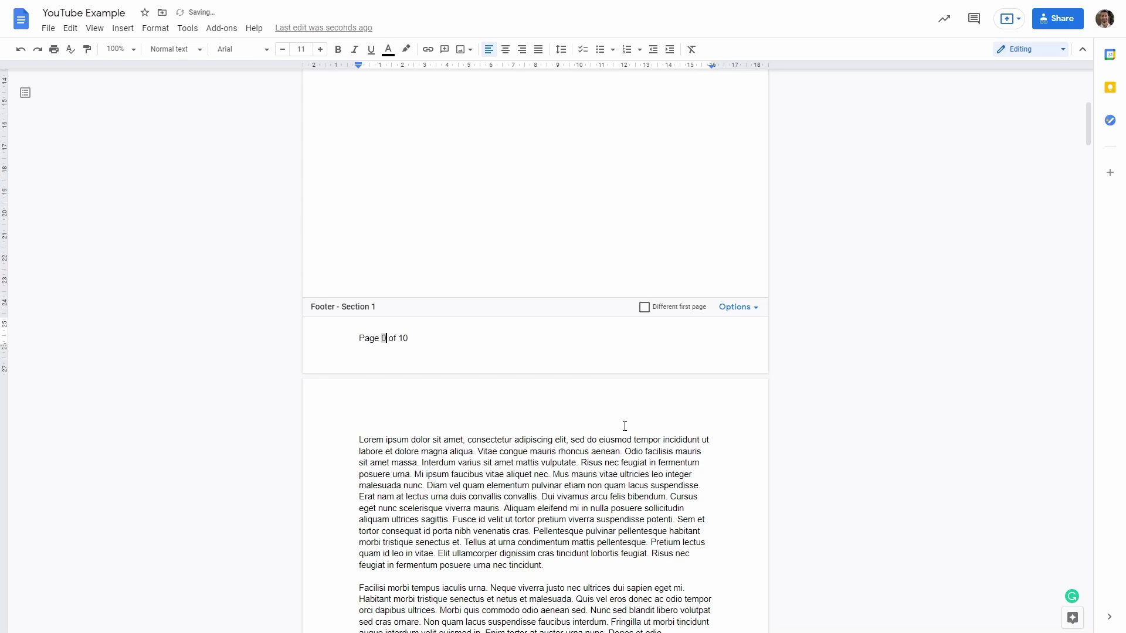
Step: Enable 'Different first page' for the footer, delete its stray letter, and return to the body
{"action": "left_click", "coordinate": [644, 308]}
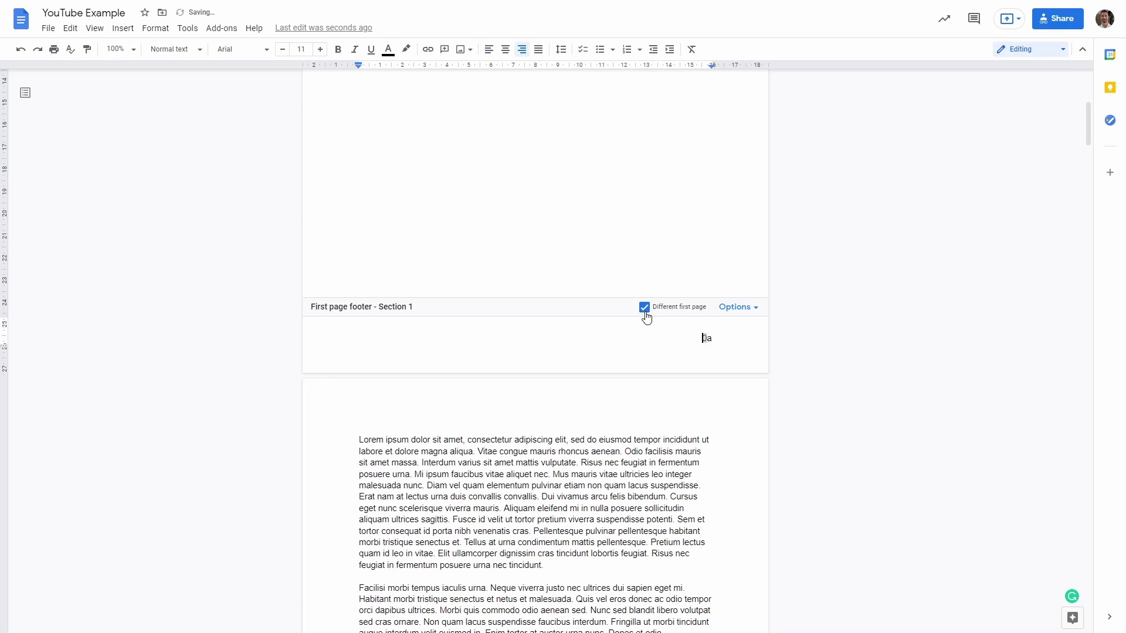
{"action": "left_click_drag", "start_coordinate": [706, 336], "coordinate": [711, 336]}
{"action": "key", "text": "BackSpace"}
{"action": "left_click", "coordinate": [668, 233]}
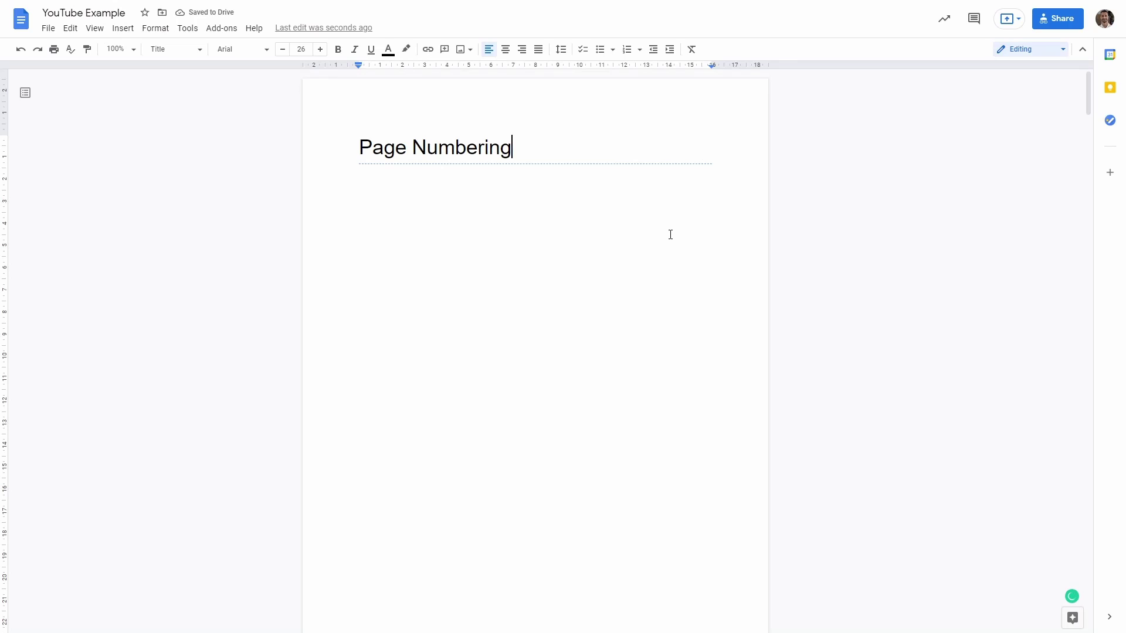
{"action": "scroll", "coordinate": [671, 235], "scroll_direction": "down", "scroll_amount": 15}
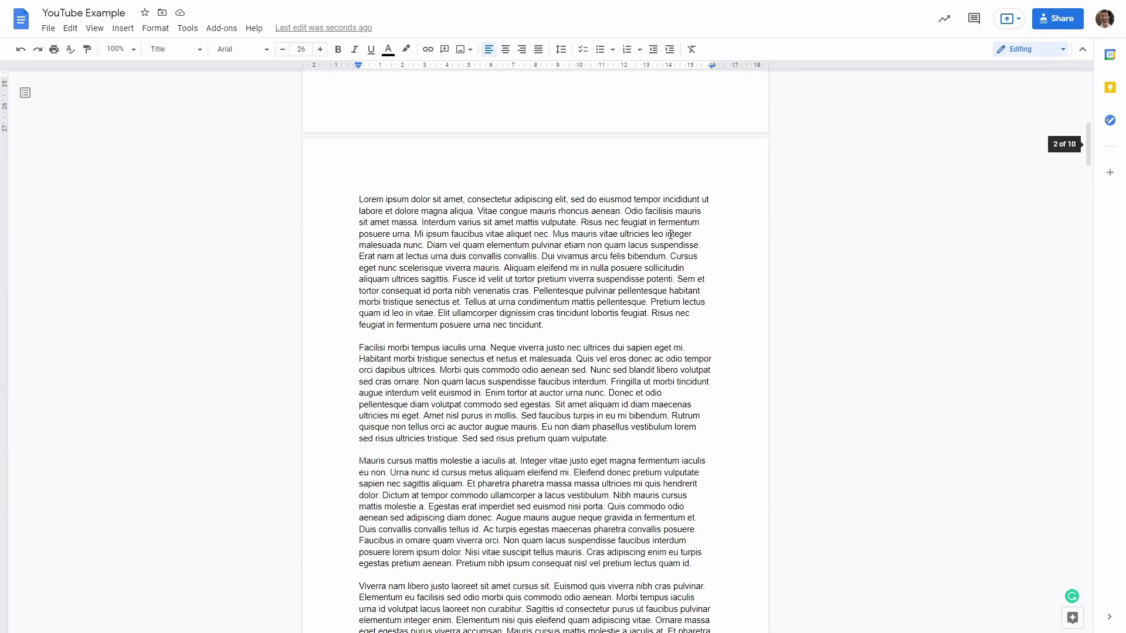
{"action": "scroll", "coordinate": [671, 235], "scroll_direction": "down", "scroll_amount": 1}
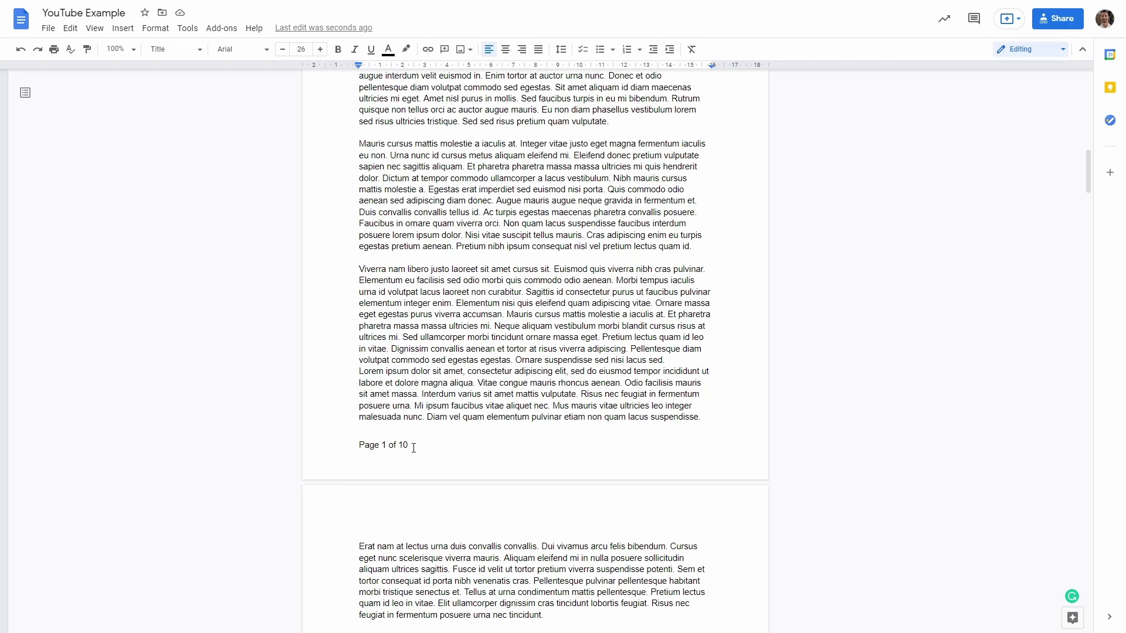
{"action": "scroll", "coordinate": [414, 448], "scroll_direction": "down", "scroll_amount": 3}
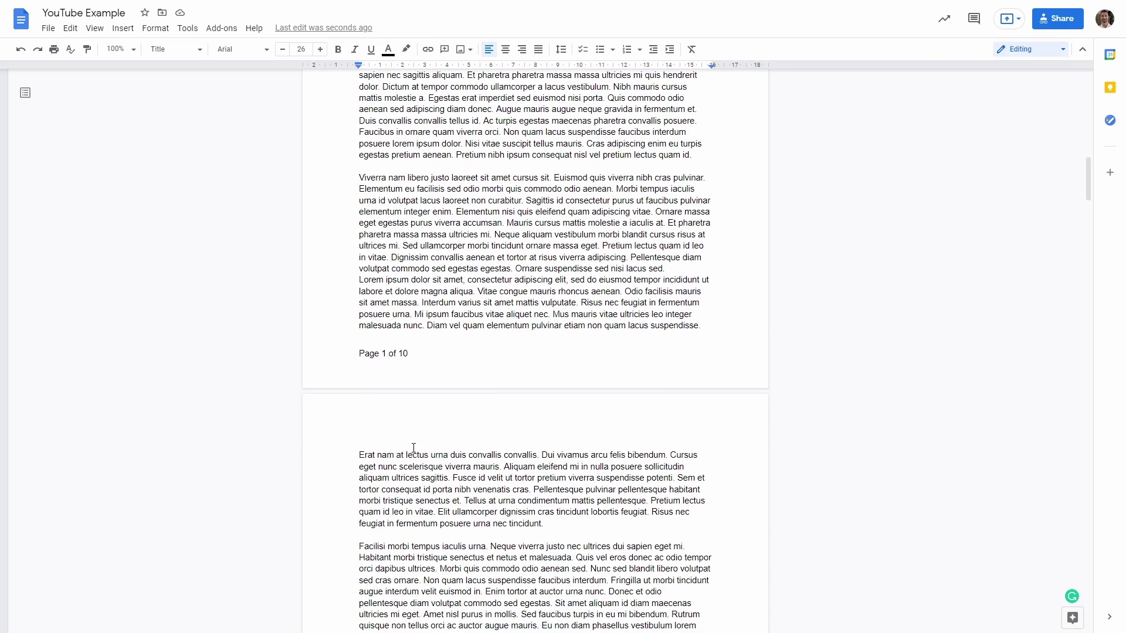
{"action": "scroll", "coordinate": [414, 448], "scroll_direction": "down", "scroll_amount": 6}
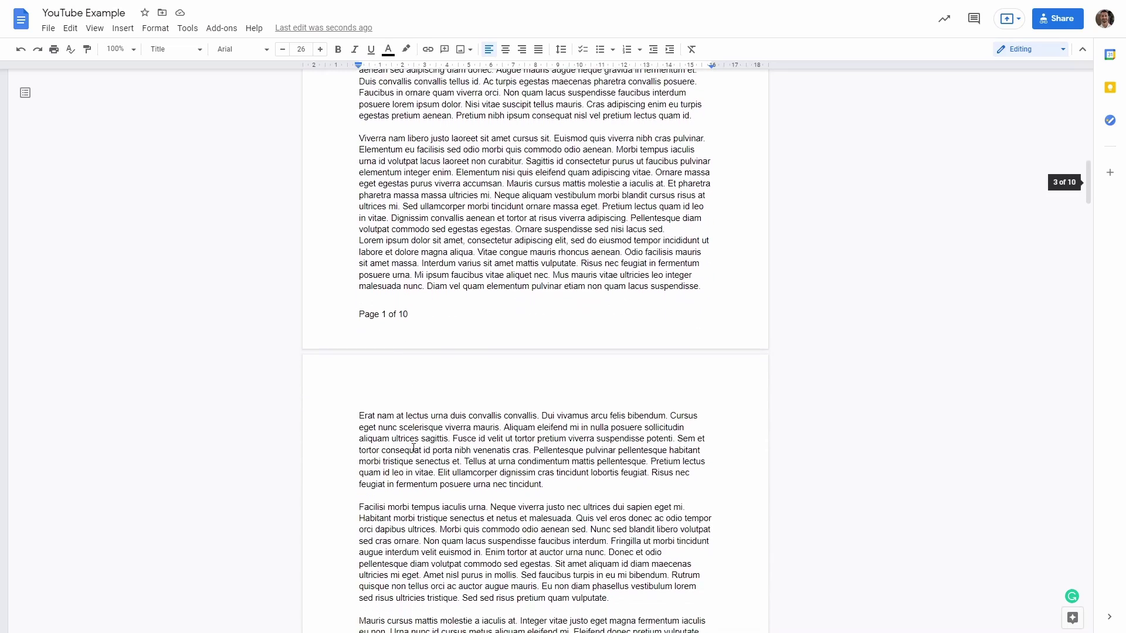
{"action": "scroll", "coordinate": [413, 448], "scroll_direction": "up", "scroll_amount": 8}
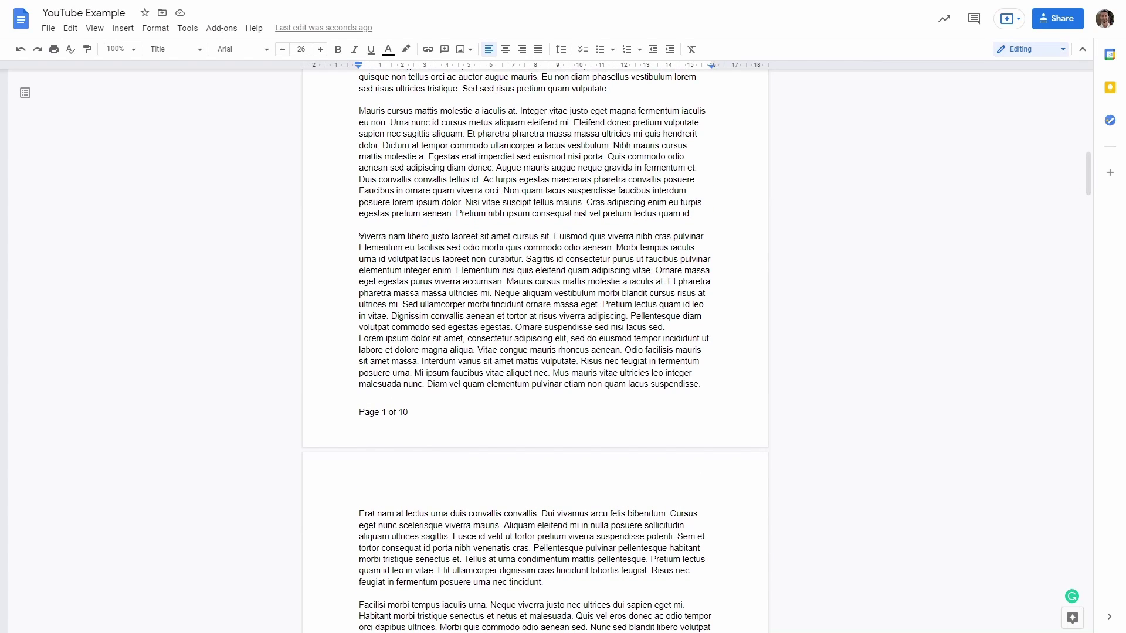
Step: Insert a next-page section break after 'quam id.' and remove the blank line before the Viverra paragraph
{"action": "left_click", "coordinate": [695, 213]}
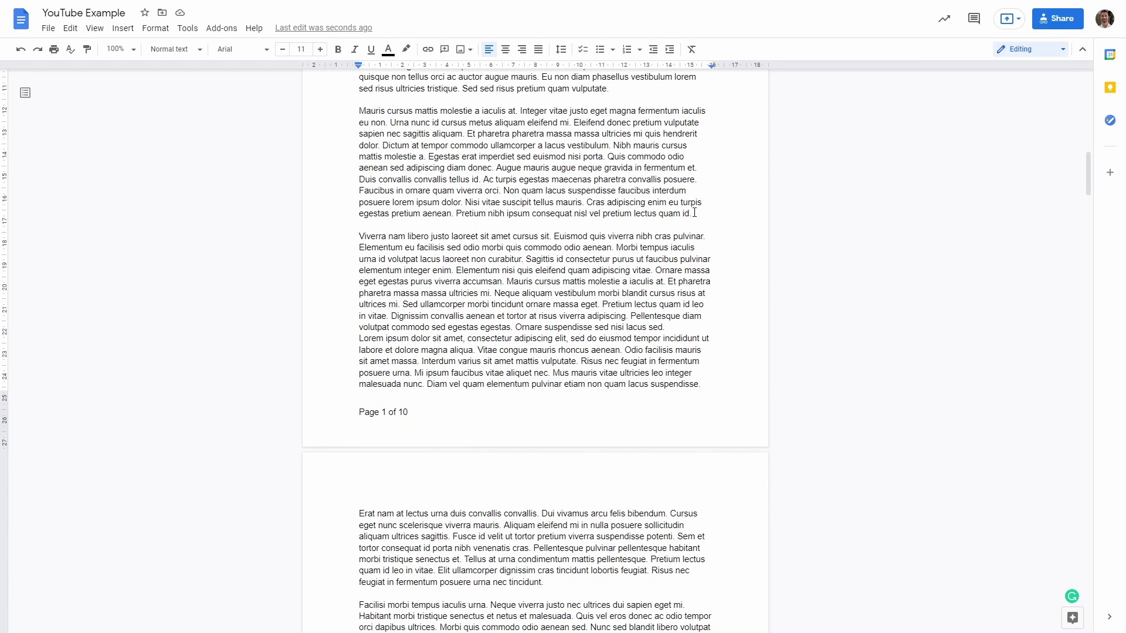
{"action": "left_click", "coordinate": [123, 28]}
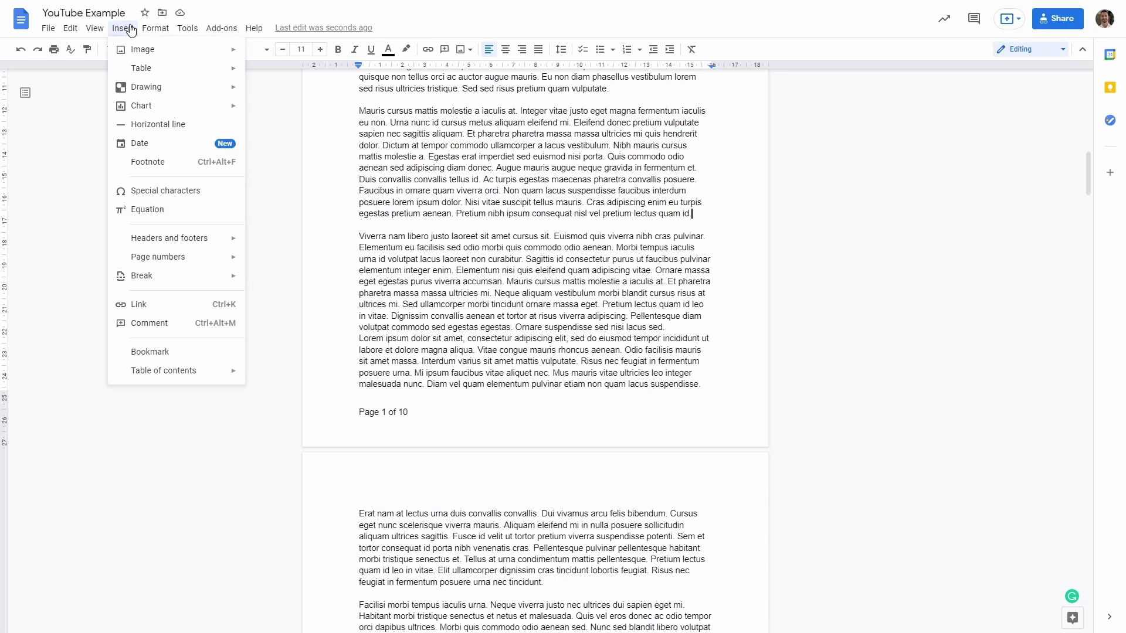
{"action": "mouse_move", "coordinate": [153, 276]}
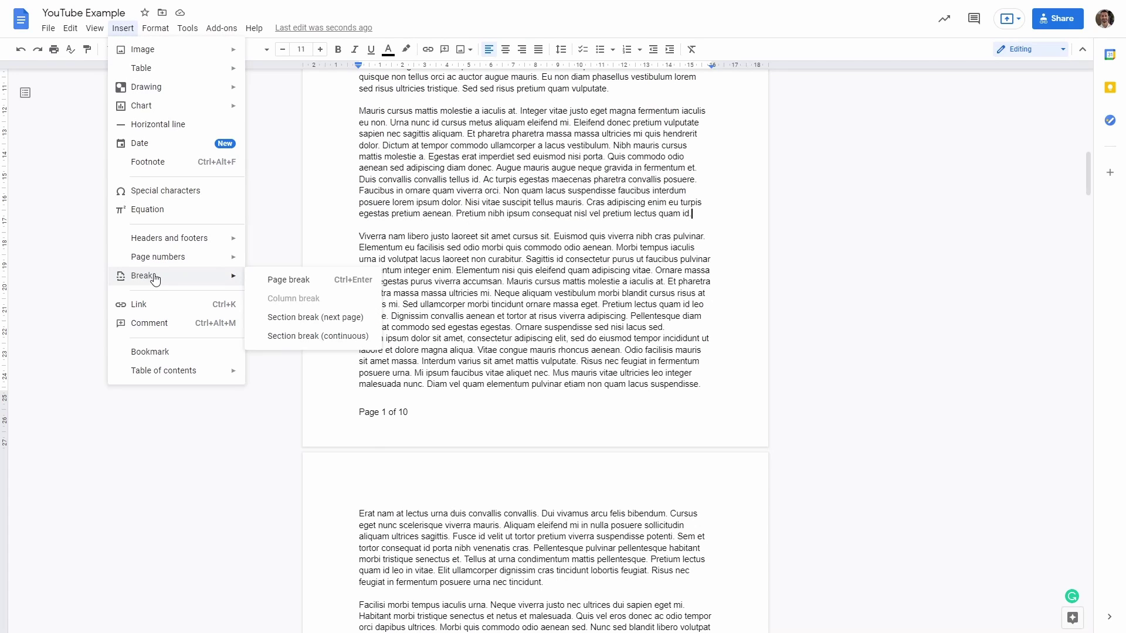
{"action": "left_click", "coordinate": [318, 322]}
{"action": "left_click", "coordinate": [95, 28]}
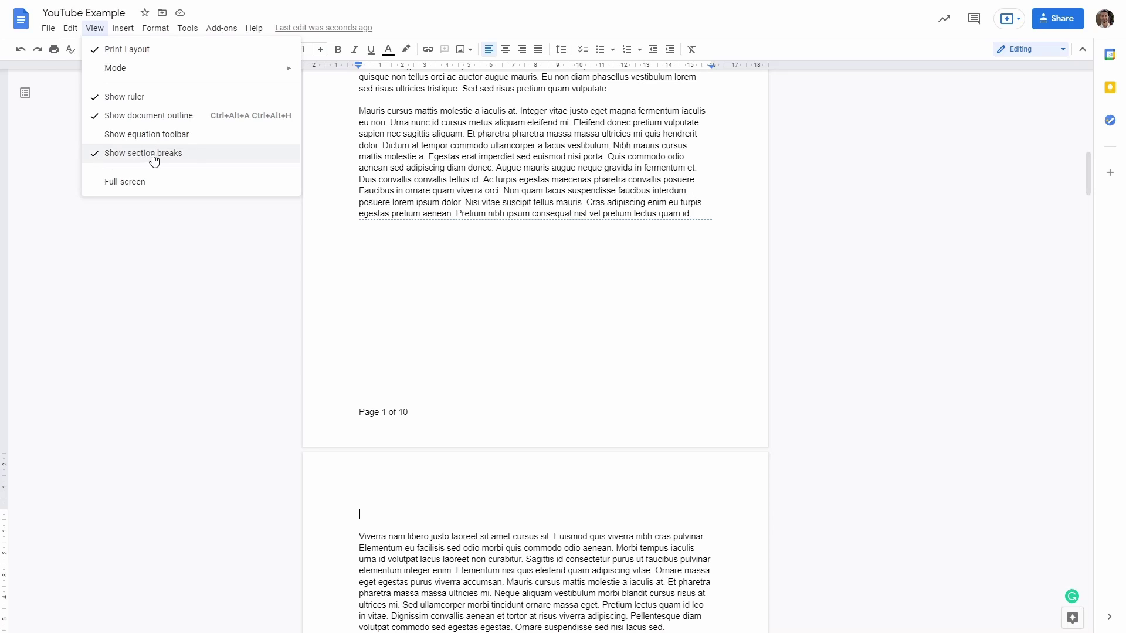
{"action": "left_click", "coordinate": [376, 519]}
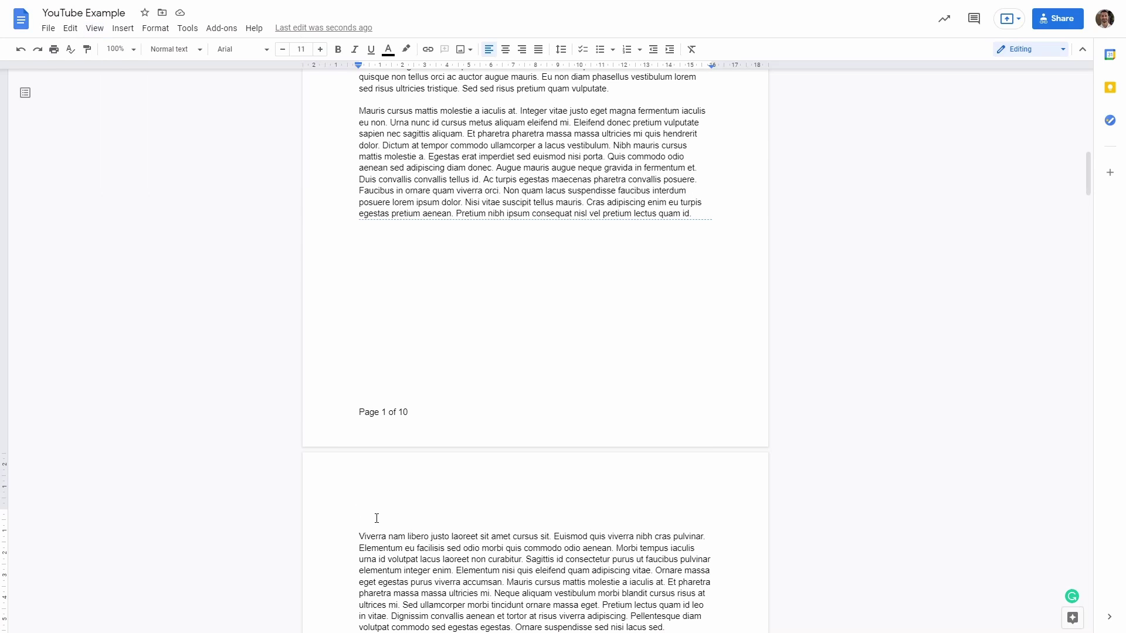
{"action": "key", "text": "Delete"}
{"action": "key", "text": "Delete"}
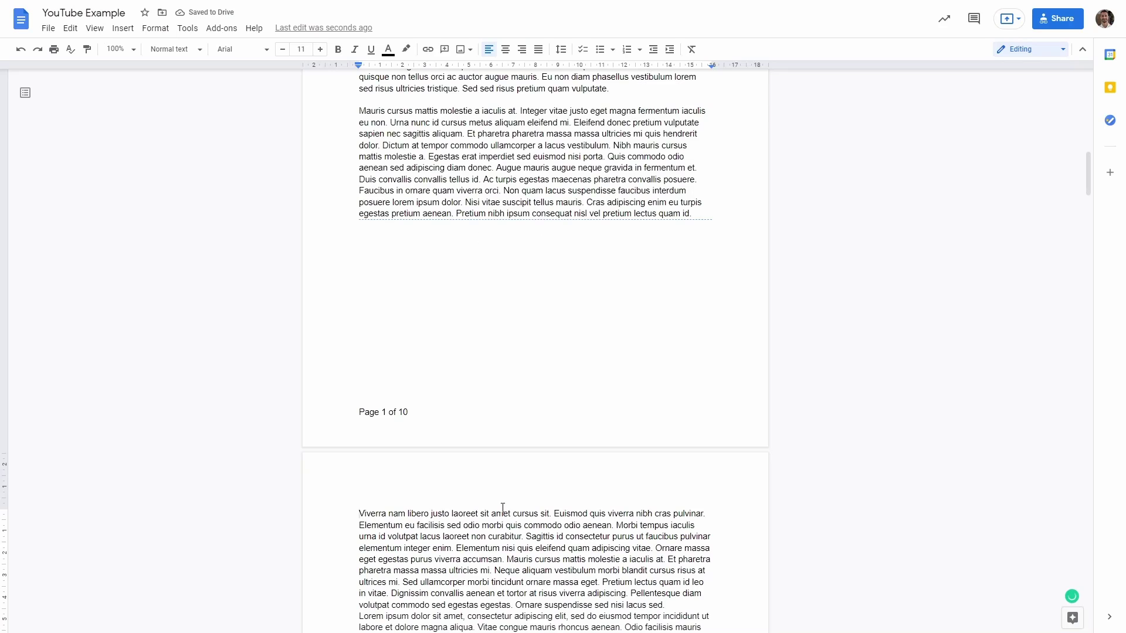
{"action": "scroll", "coordinate": [425, 336], "scroll_direction": "down", "scroll_amount": 3}
Step: Turn off 'Link to previous' on the Section 3 footer and set its page numbers to start at 1
{"action": "scroll", "coordinate": [426, 336], "scroll_direction": "down", "scroll_amount": 9}
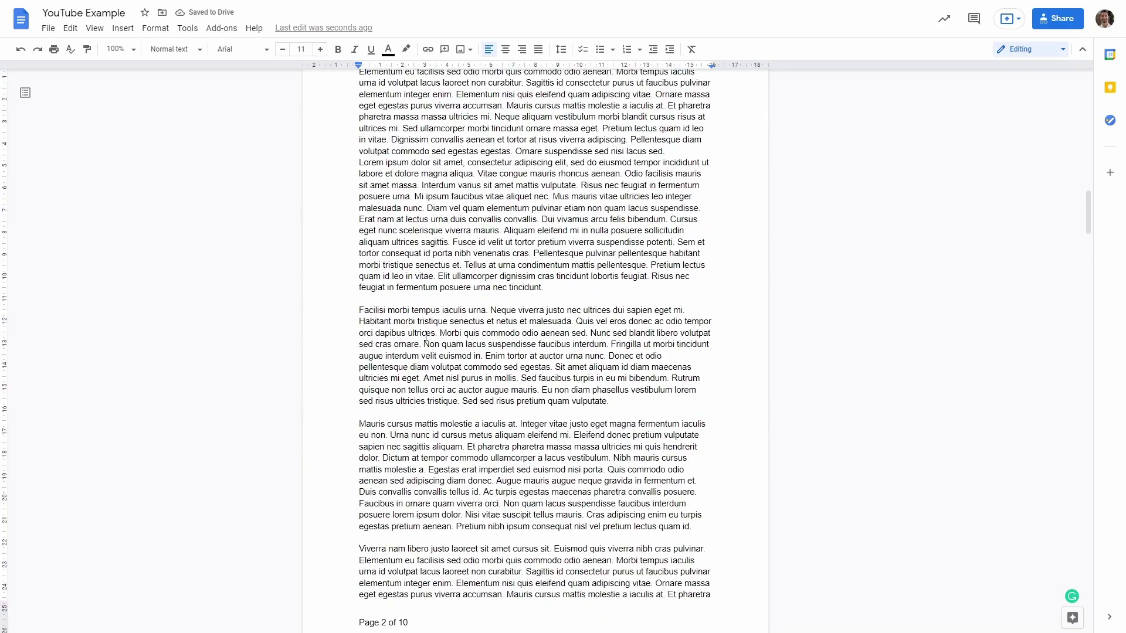
{"action": "left_click", "coordinate": [423, 385]}
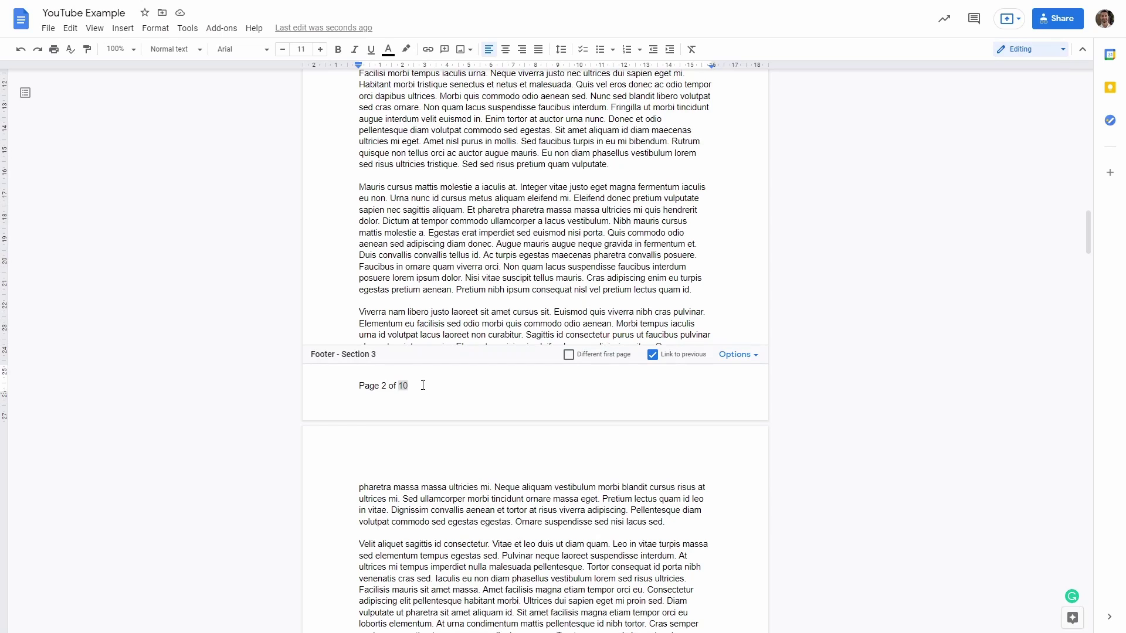
{"action": "left_click", "coordinate": [653, 355]}
{"action": "left_click", "coordinate": [737, 355]}
{"action": "left_click", "coordinate": [747, 393]}
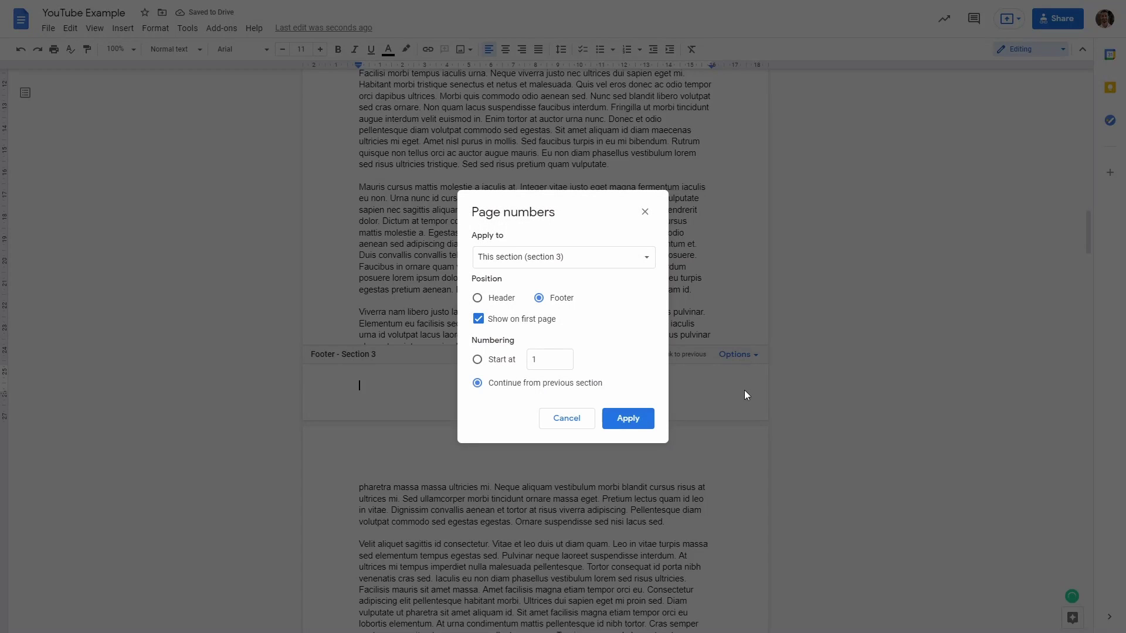
{"action": "left_click", "coordinate": [494, 365]}
{"action": "left_click", "coordinate": [622, 418]}
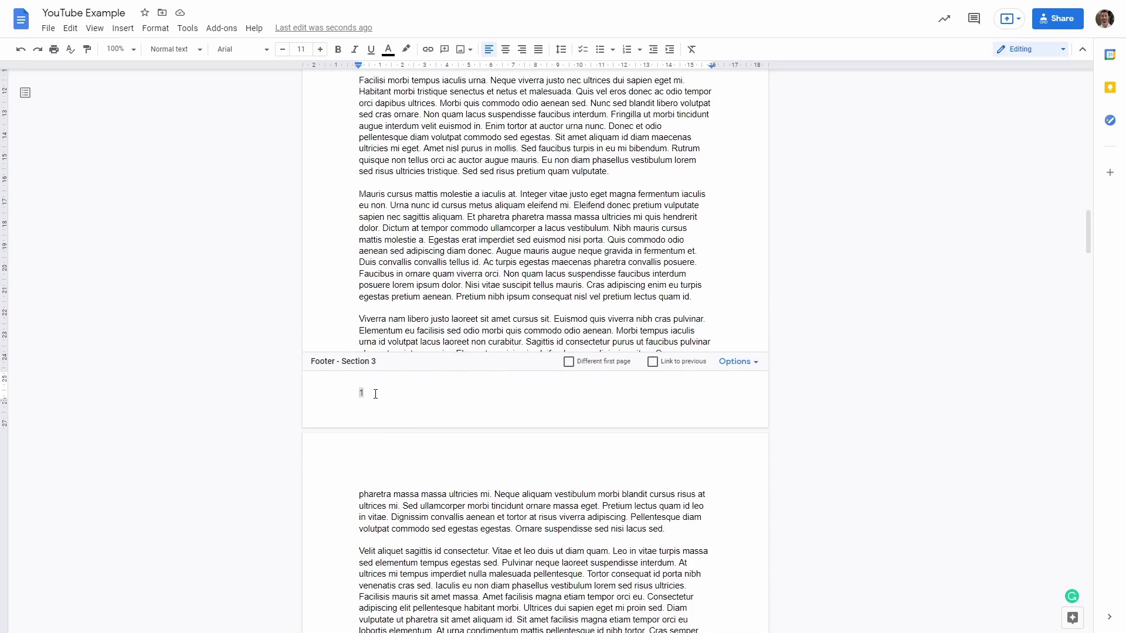
{"action": "scroll", "coordinate": [376, 395], "scroll_direction": "up", "scroll_amount": 10}
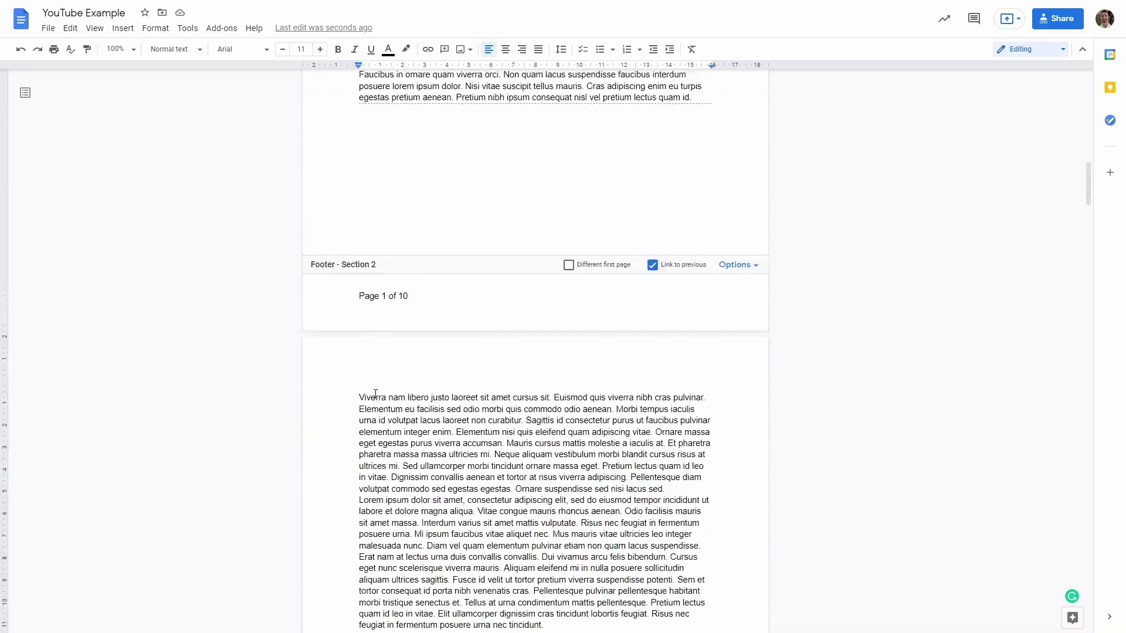
{"action": "scroll", "coordinate": [376, 394], "scroll_direction": "up", "scroll_amount": 7}
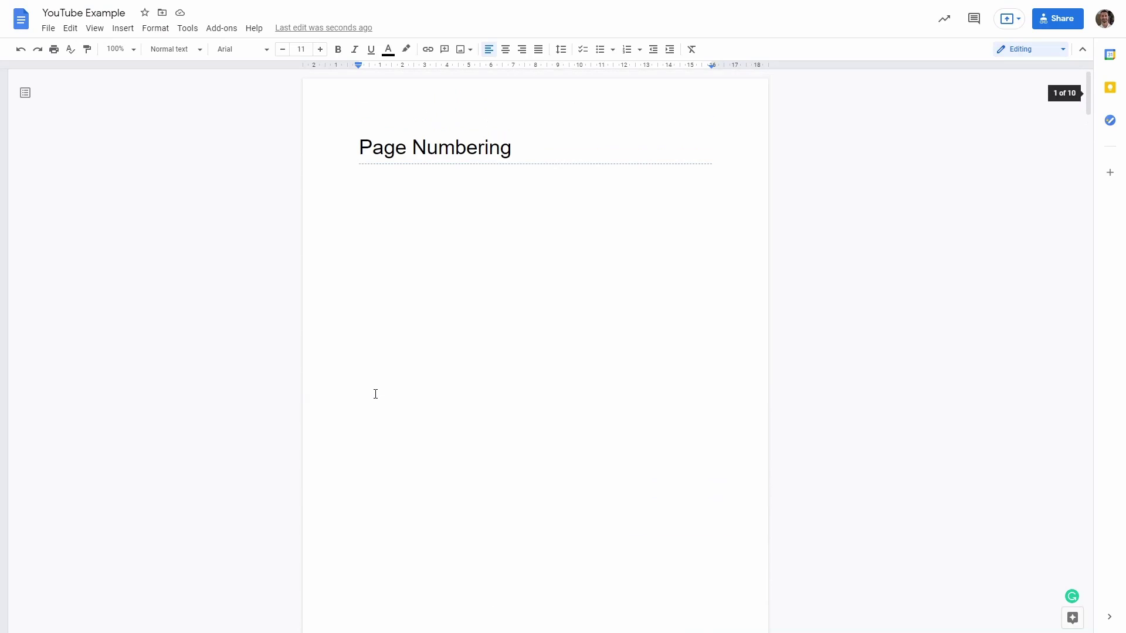
{"action": "scroll", "coordinate": [376, 394], "scroll_direction": "down", "scroll_amount": 3}
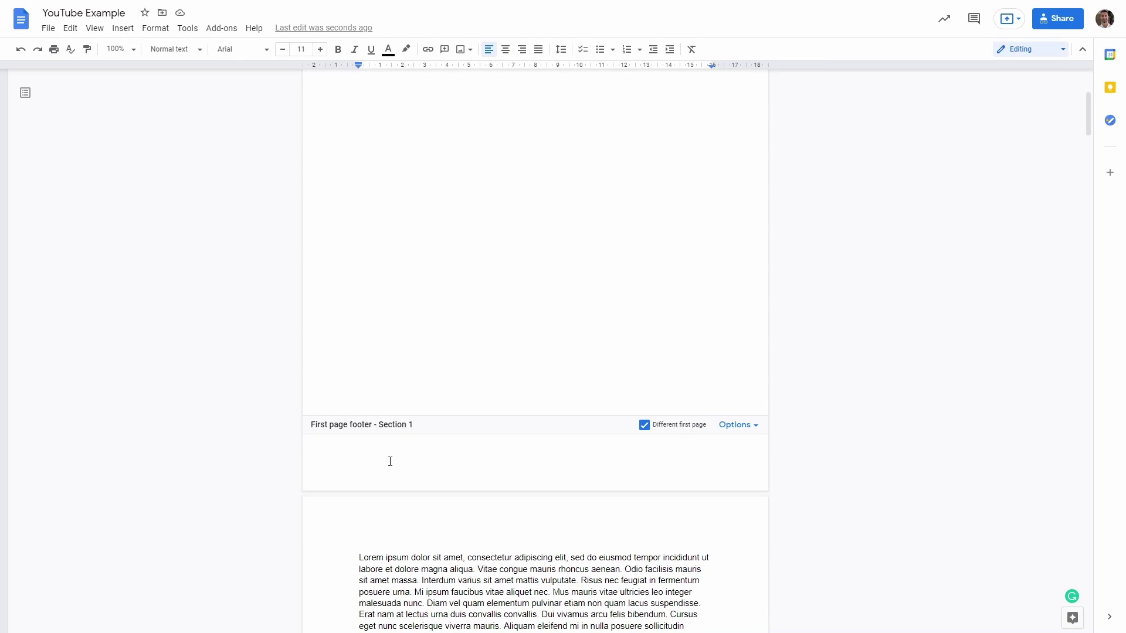
{"action": "scroll", "coordinate": [390, 462], "scroll_direction": "down", "scroll_amount": 8}
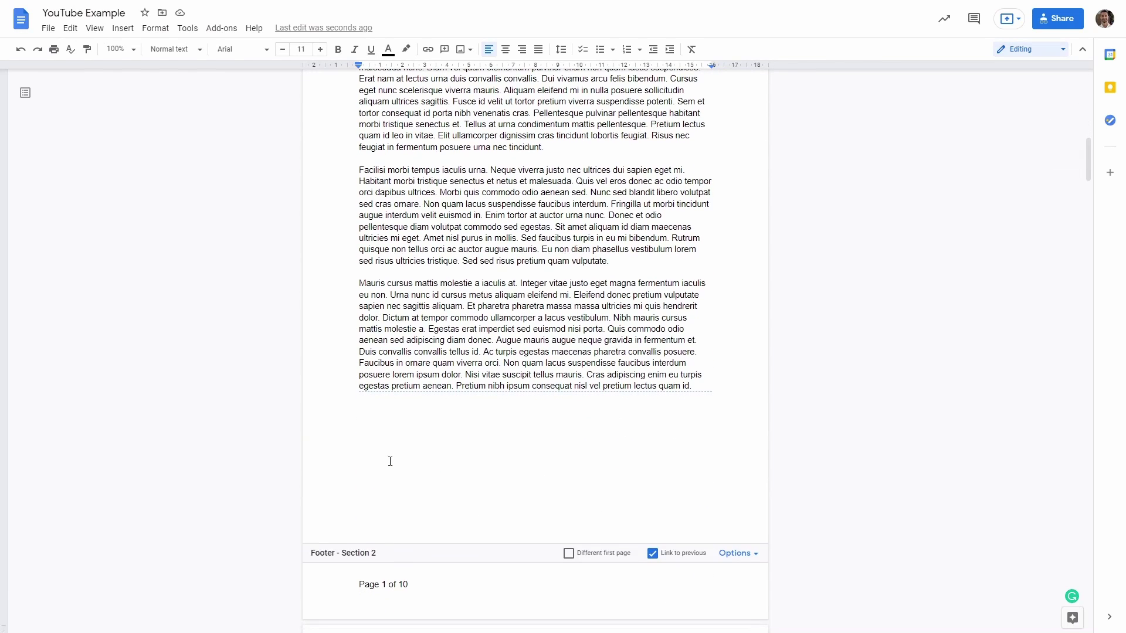
{"action": "scroll", "coordinate": [390, 460], "scroll_direction": "down", "scroll_amount": 2}
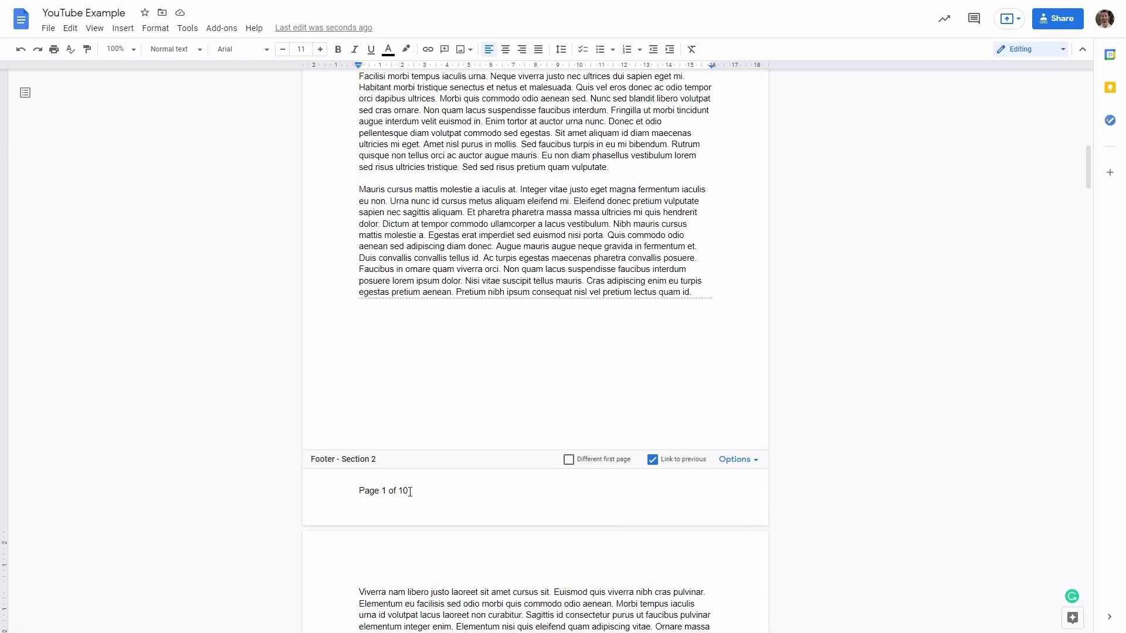
{"action": "scroll", "coordinate": [410, 491], "scroll_direction": "down", "scroll_amount": 11}
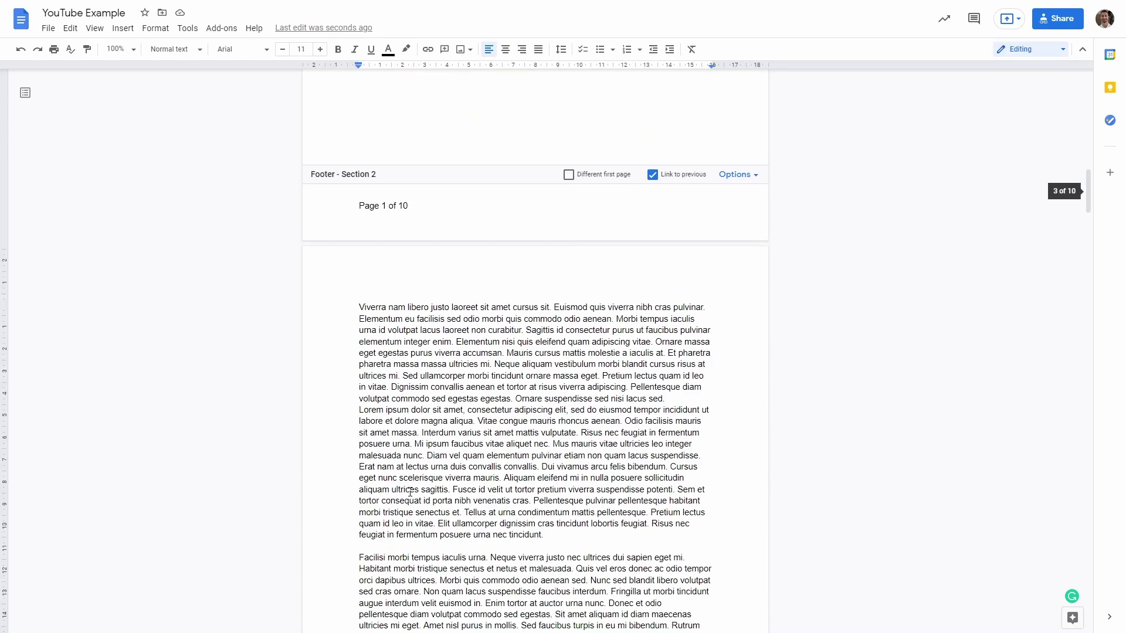
{"action": "scroll", "coordinate": [410, 491], "scroll_direction": "down", "scroll_amount": 2}
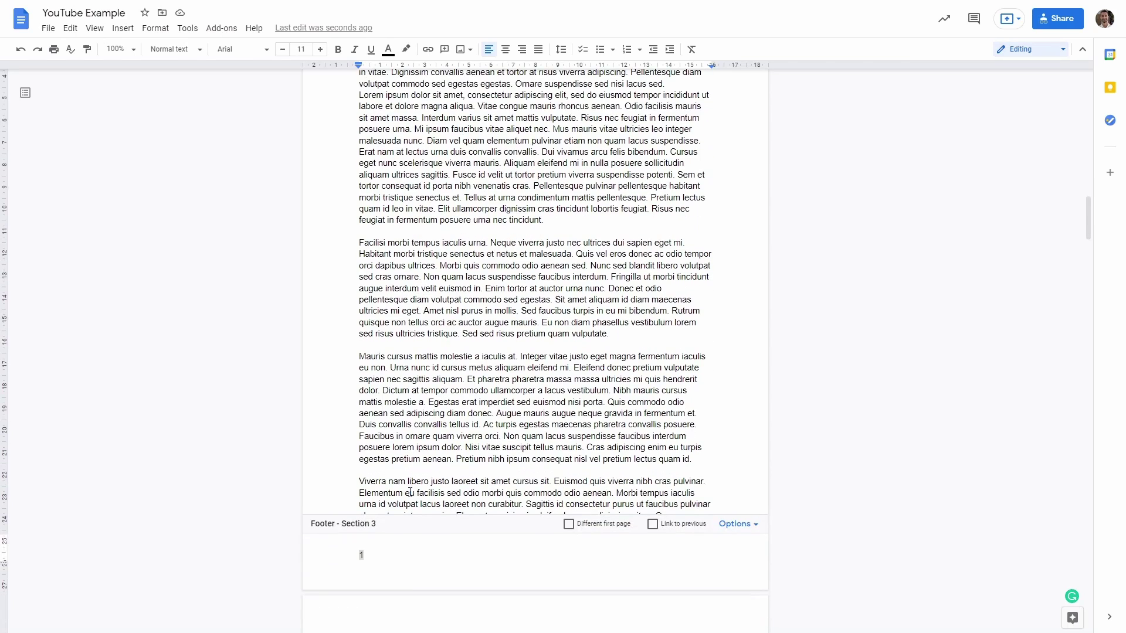